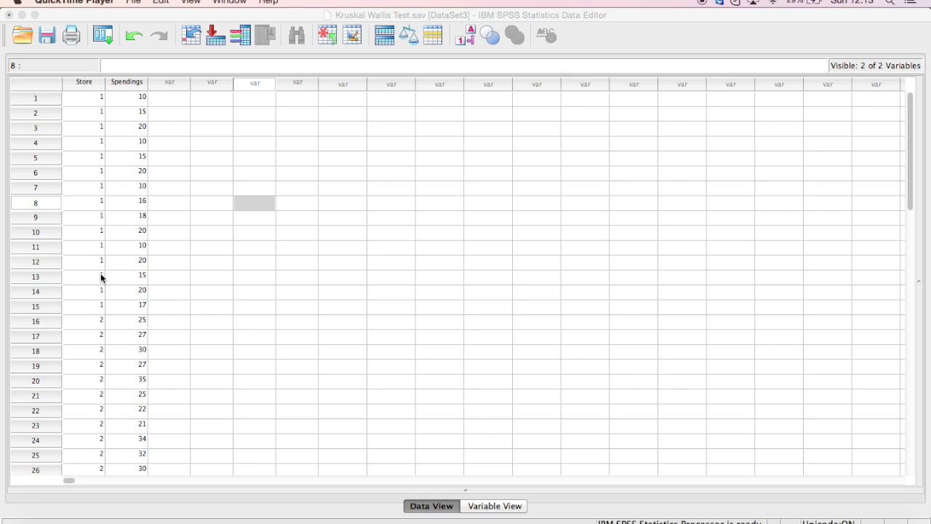
Rank the cases on Spendings, assigning rank 1 to the smallest value, and return to the data
scroll(100, 289, "down", 3)
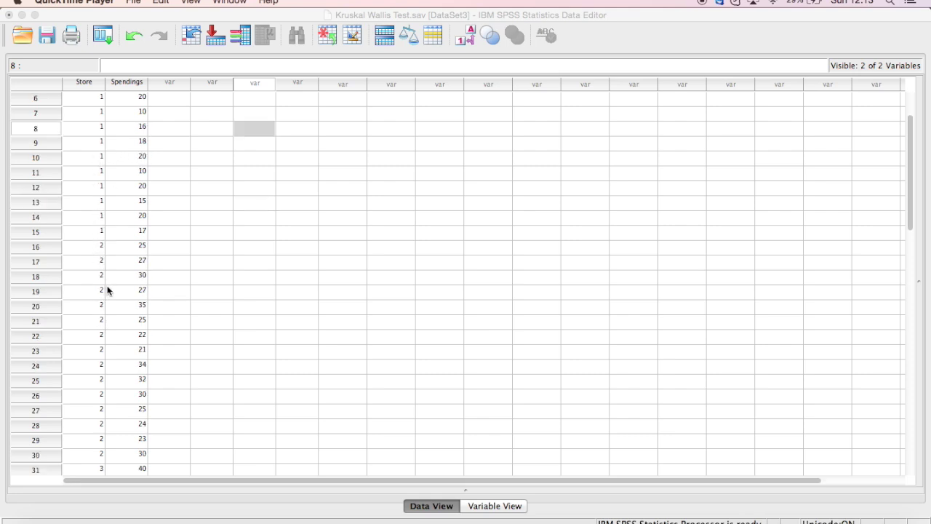
scroll(109, 292, "down", 5)
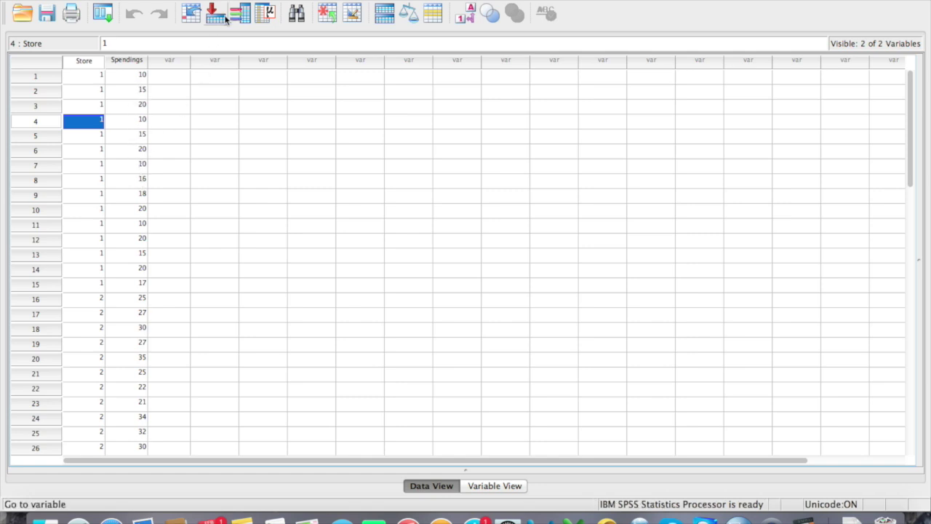
left_click(255, 0)
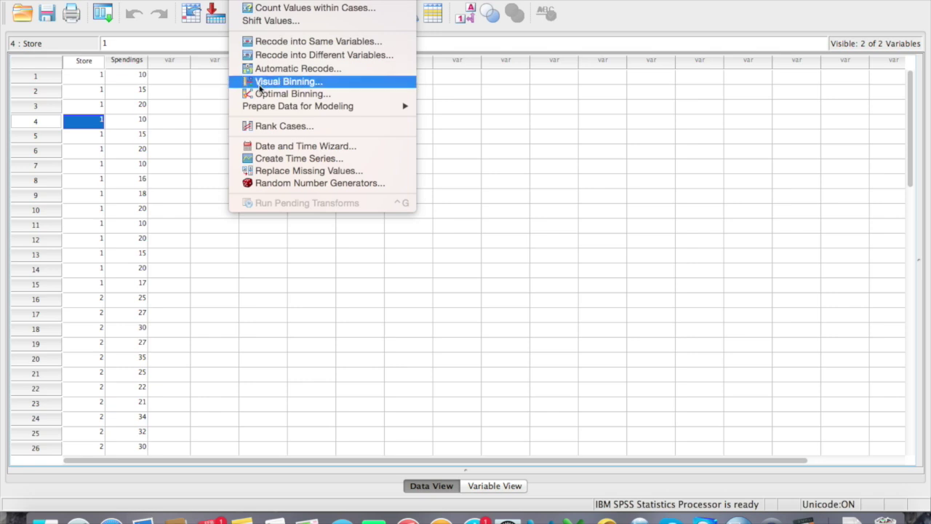
left_click(262, 128)
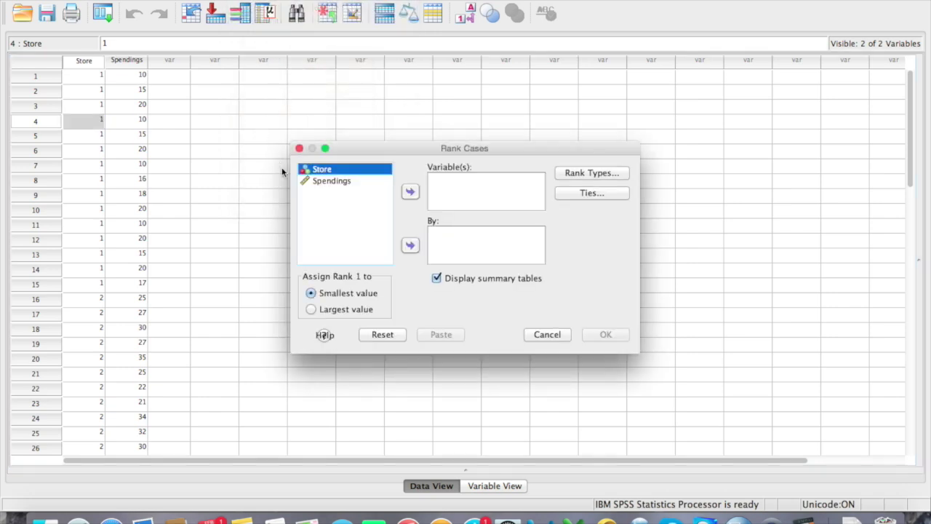
left_click(333, 181)
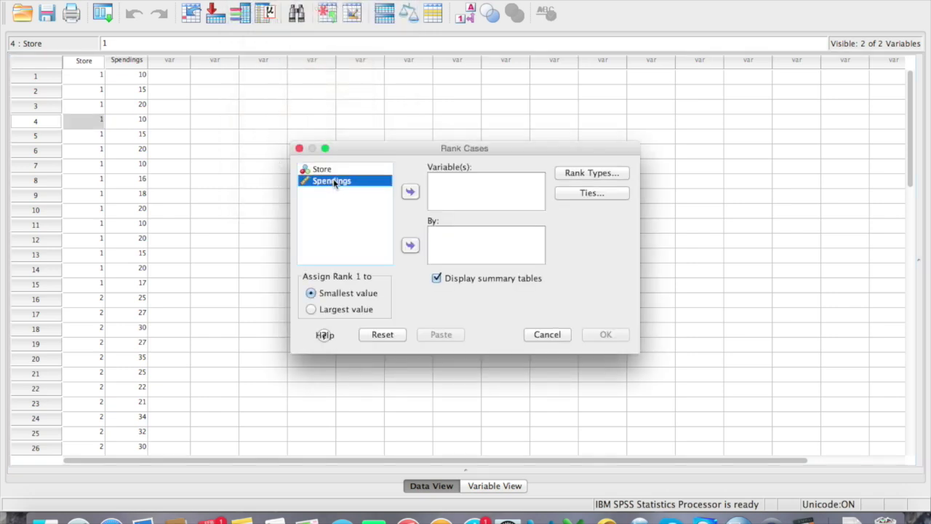
left_click(410, 192)
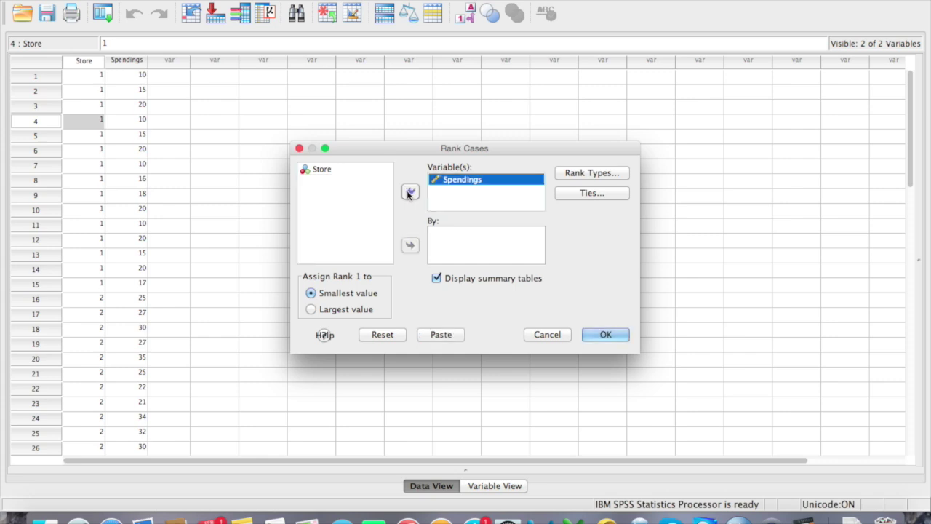
left_click(602, 335)
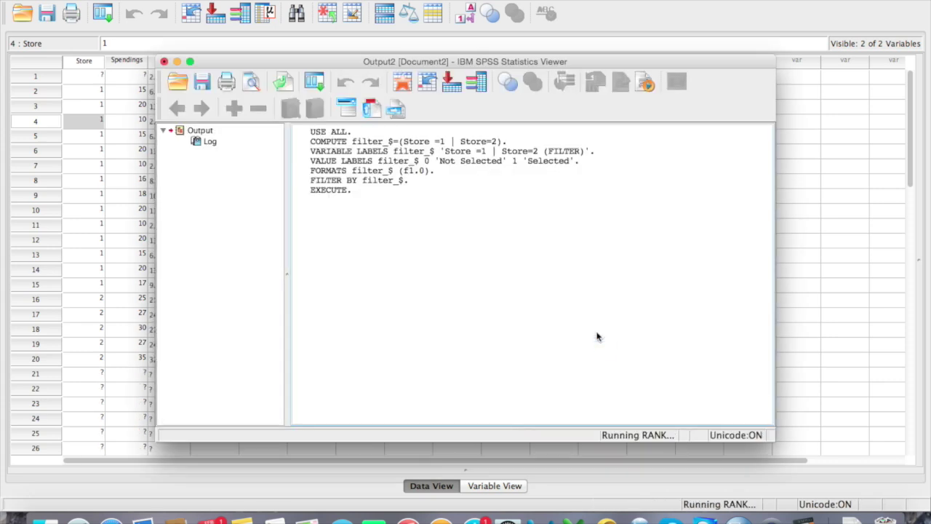
left_click(798, 246)
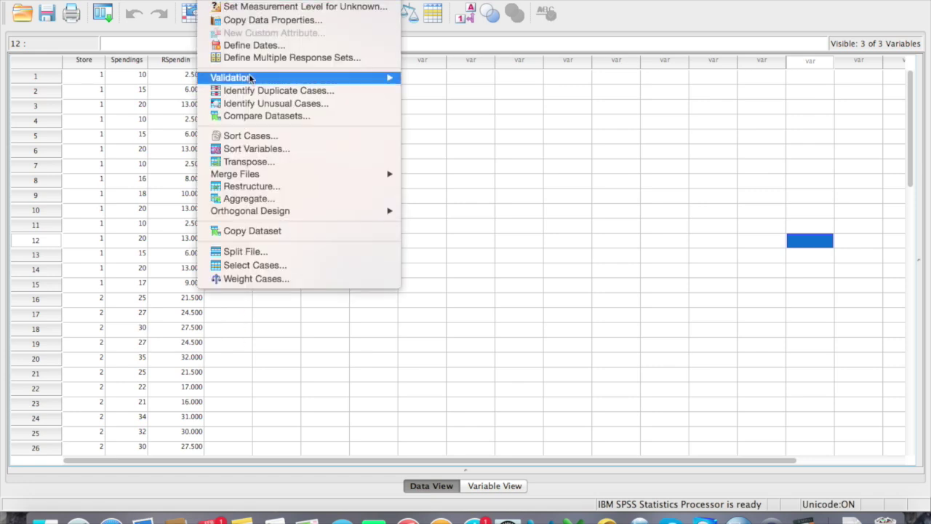
Aggregate the data to add the mean of Spendings, broken down by Store, to the active dataset
left_click(258, 200)
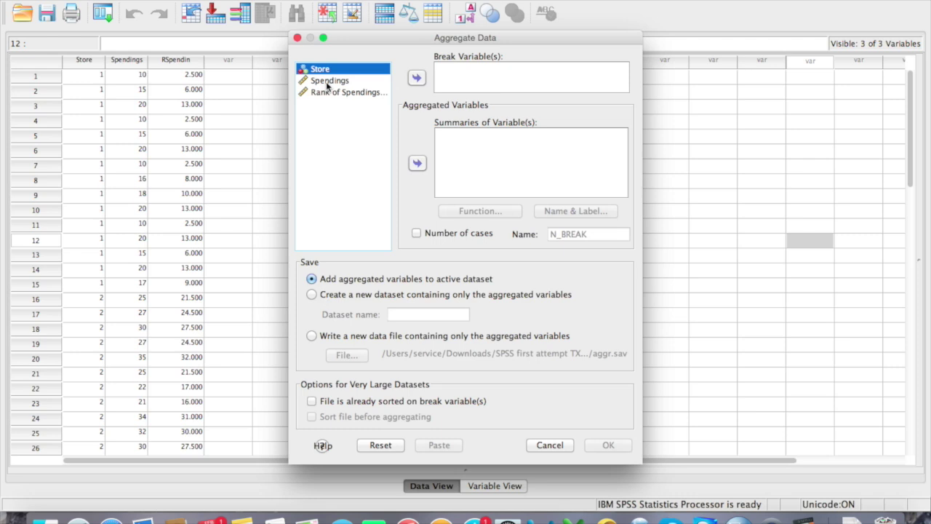
left_click(326, 82)
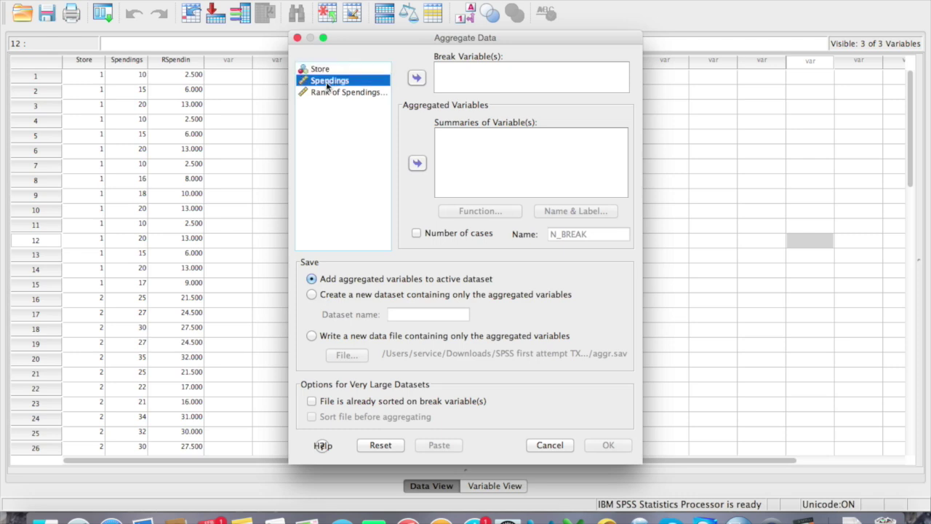
left_click(417, 164)
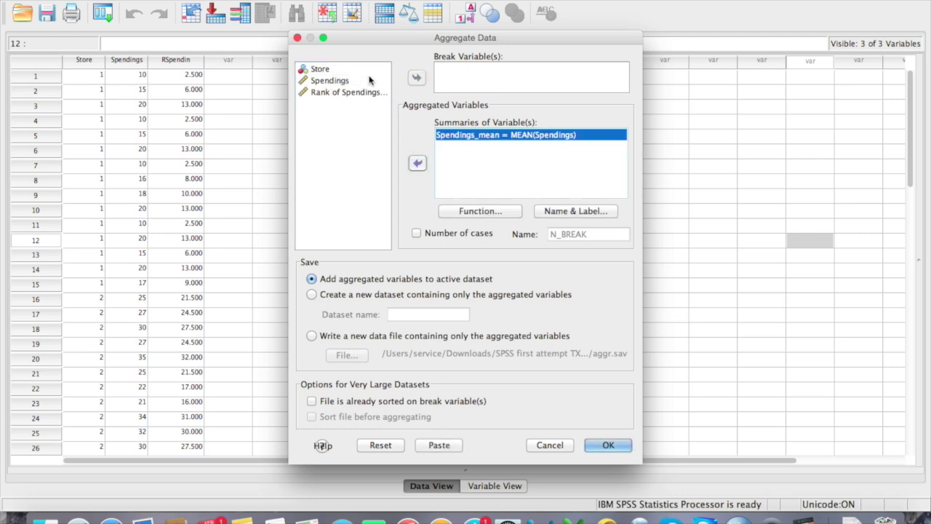
left_click(320, 69)
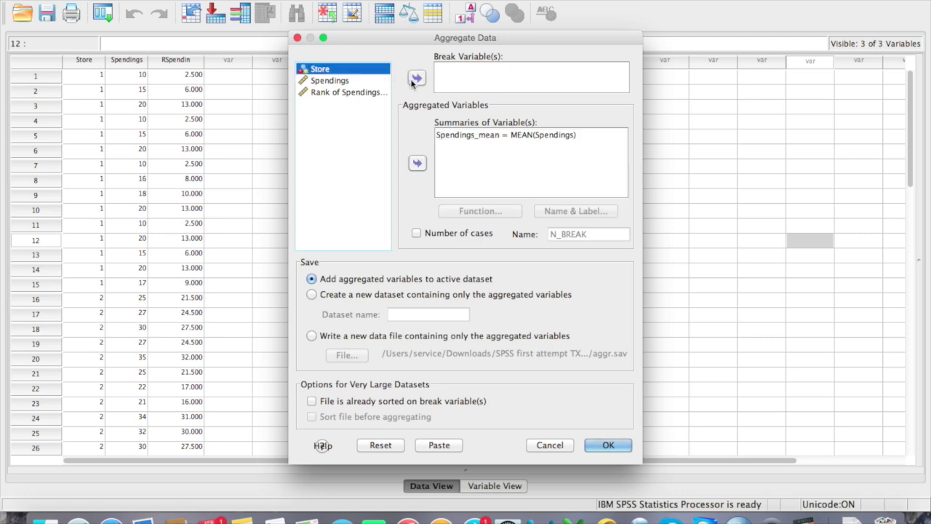
left_click(416, 78)
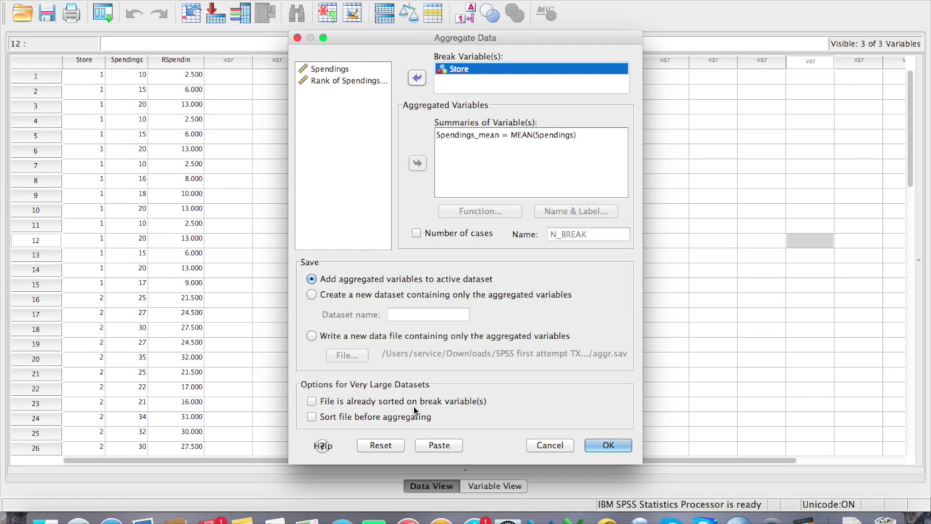
left_click(596, 446)
left_click(810, 295)
left_click(793, 299)
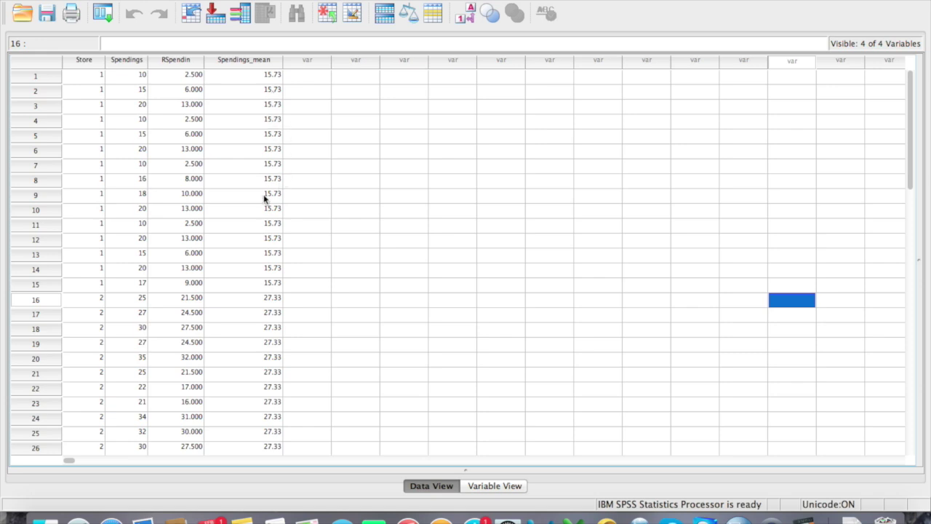
Set up a new computed variable with the target name Absdiff
scroll(264, 261, "down", 3)
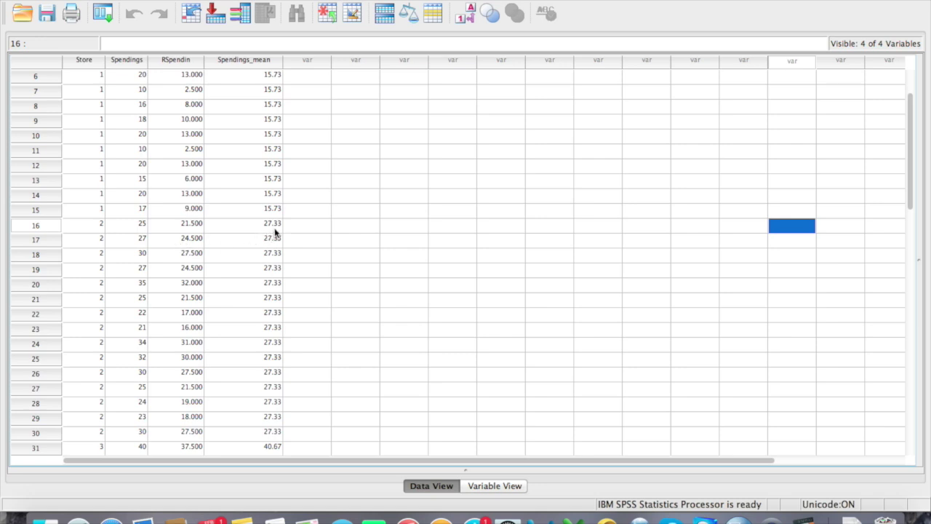
scroll(275, 231, "down", 6)
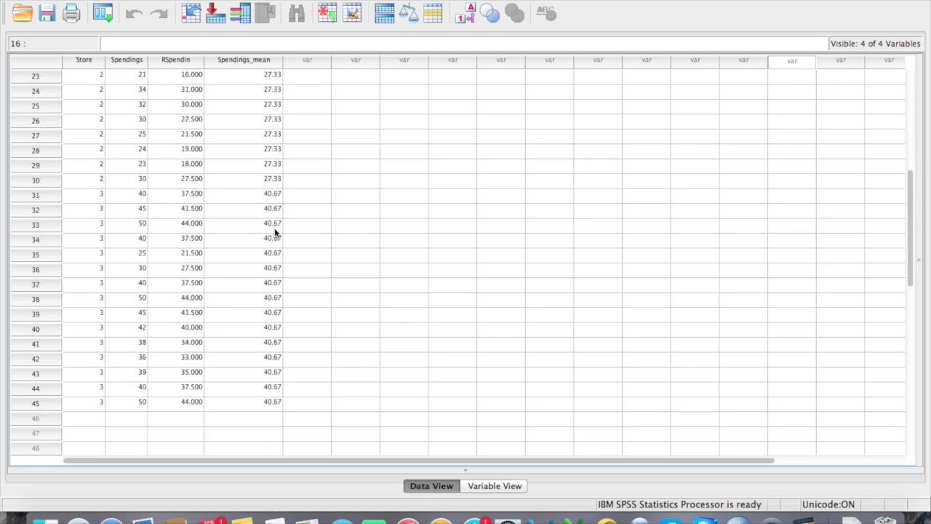
scroll(273, 248, "up", 7)
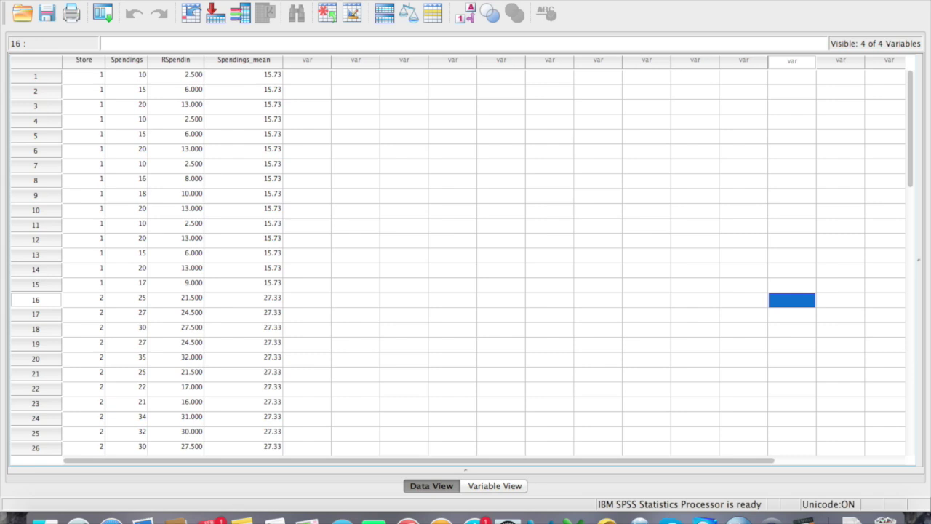
left_click(247, 0)
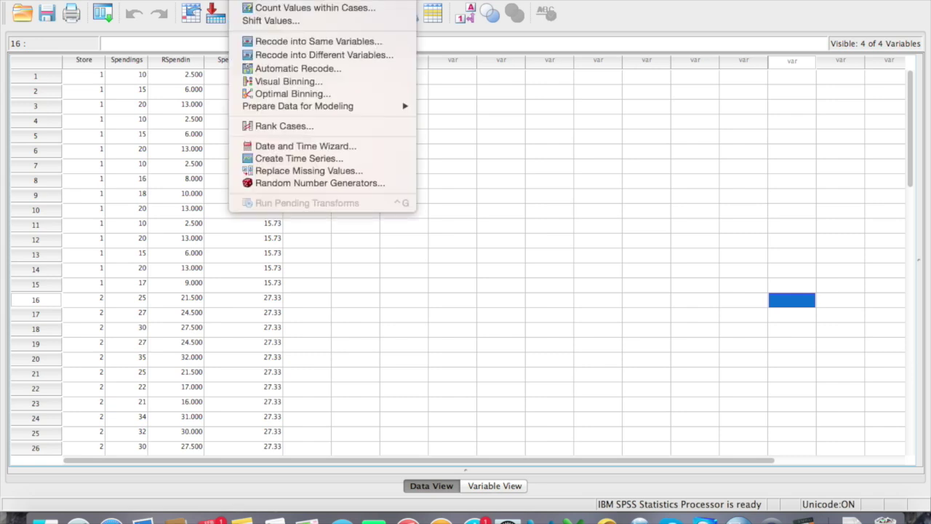
left_click(276, 0)
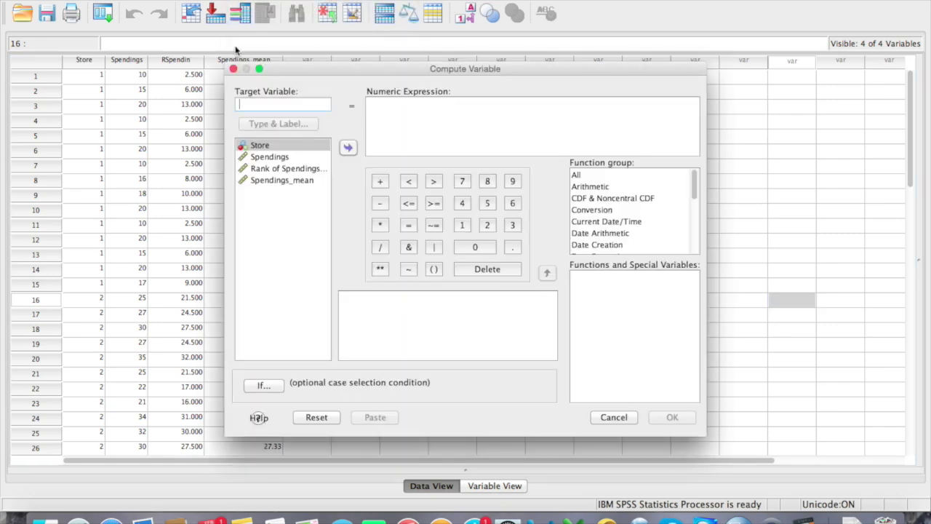
left_click(248, 104)
type("AB")
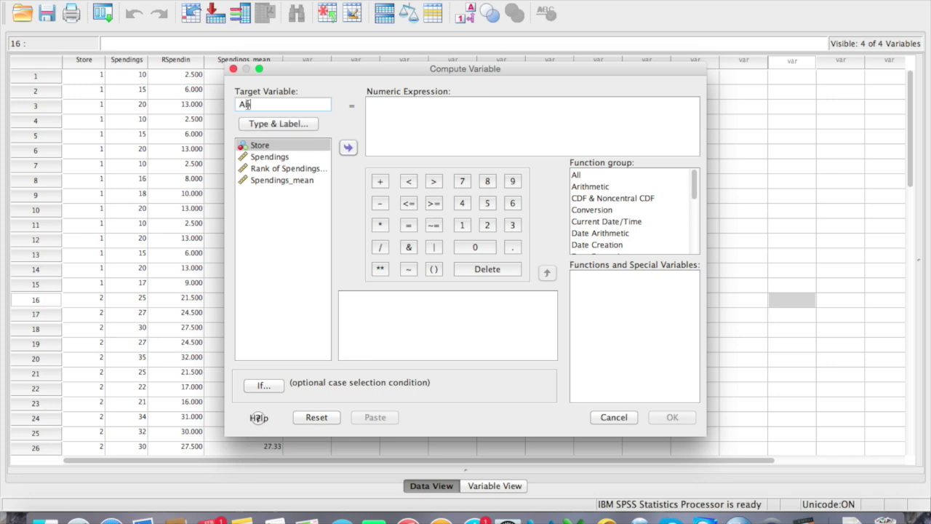
type("sdff")
left_click(251, 104)
key("BackSpace")
type("bsdiff")
Compute Absdiff with the expression ABS(RSpendin - Spendings_mean) and return to the data
left_click(441, 109)
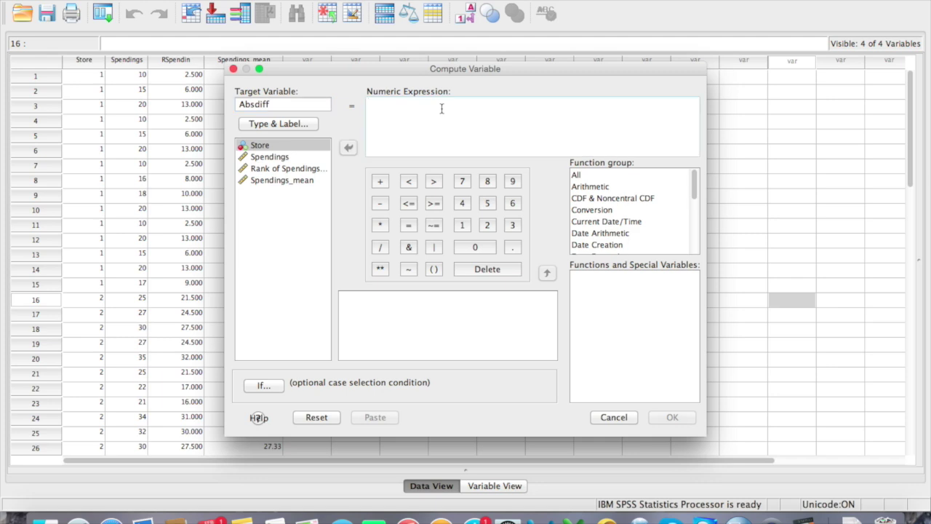
type("ABS(")
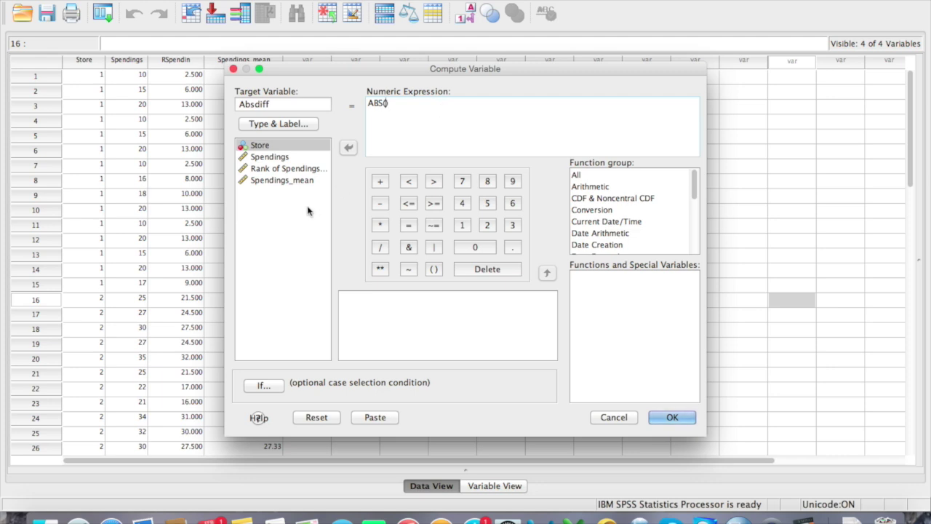
left_click(269, 169)
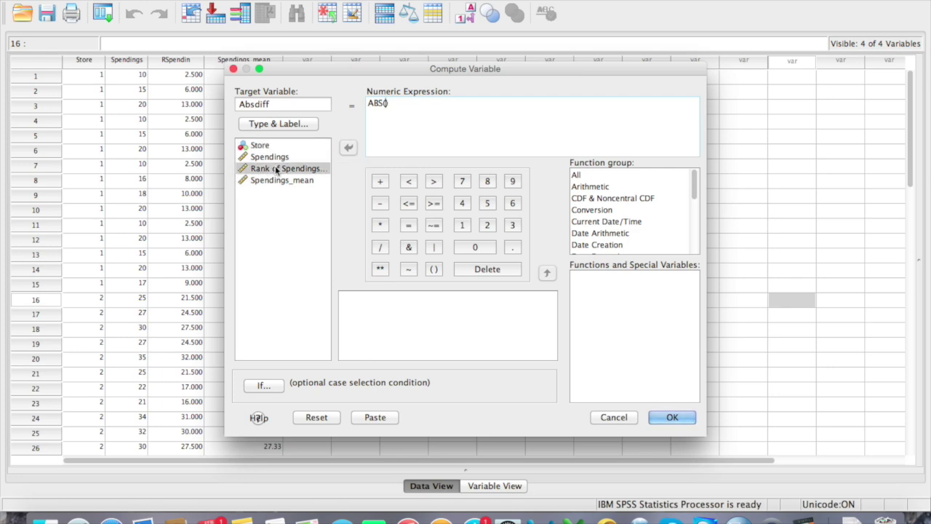
left_click(348, 147)
left_click(380, 203)
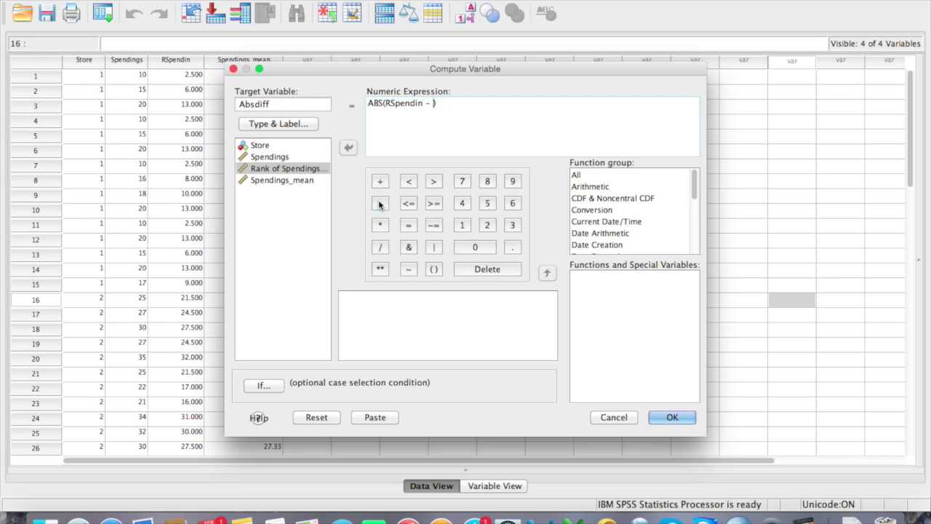
left_click(269, 180)
left_click(349, 148)
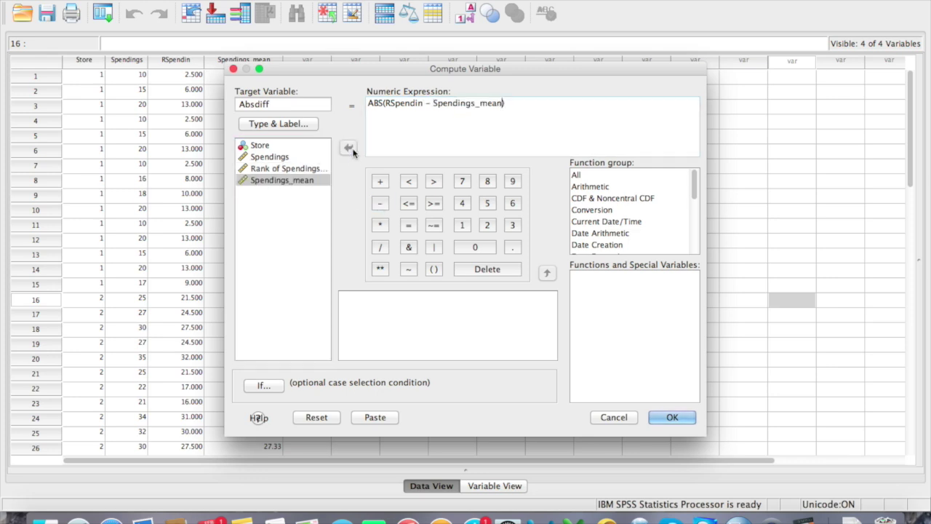
type(")")
left_click(668, 417)
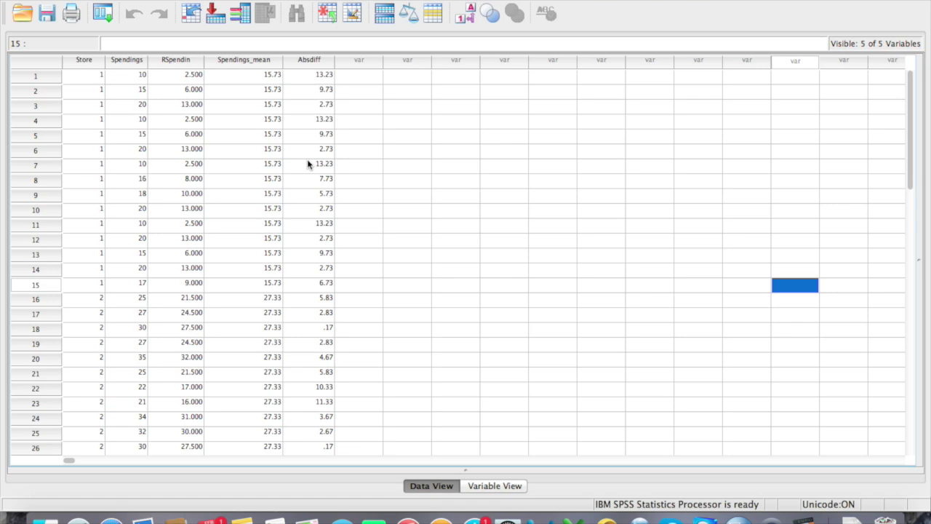
left_click(795, 284)
Run a one-way ANOVA with Absdiff as the dependent variable and Store as the factor, check its significance, and return to the data
scroll(311, 162, "down", 1)
scroll(310, 162, "down", 3)
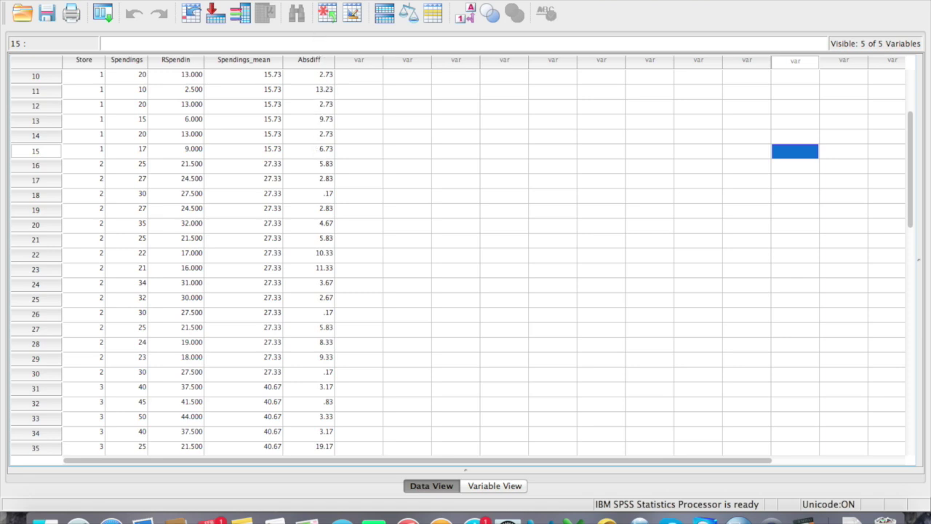
left_click(320, 0)
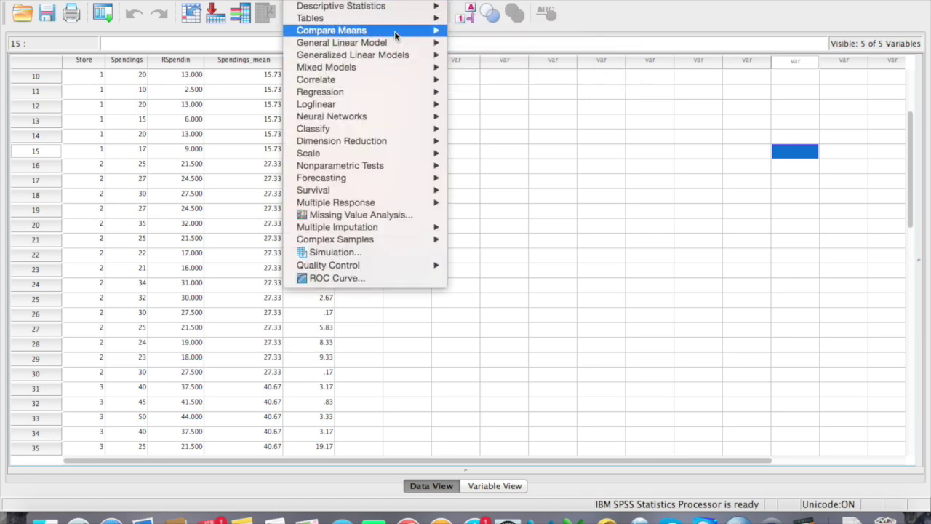
mouse_move(395, 30)
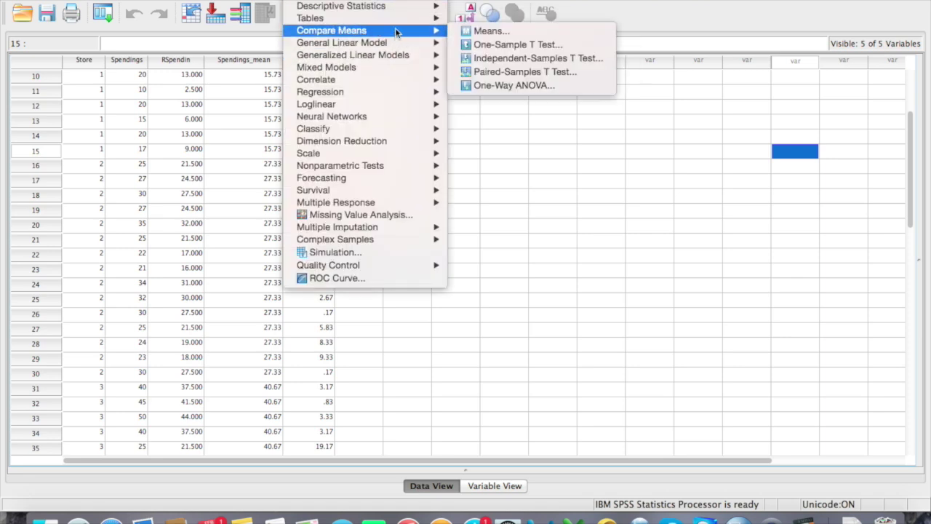
left_click(512, 86)
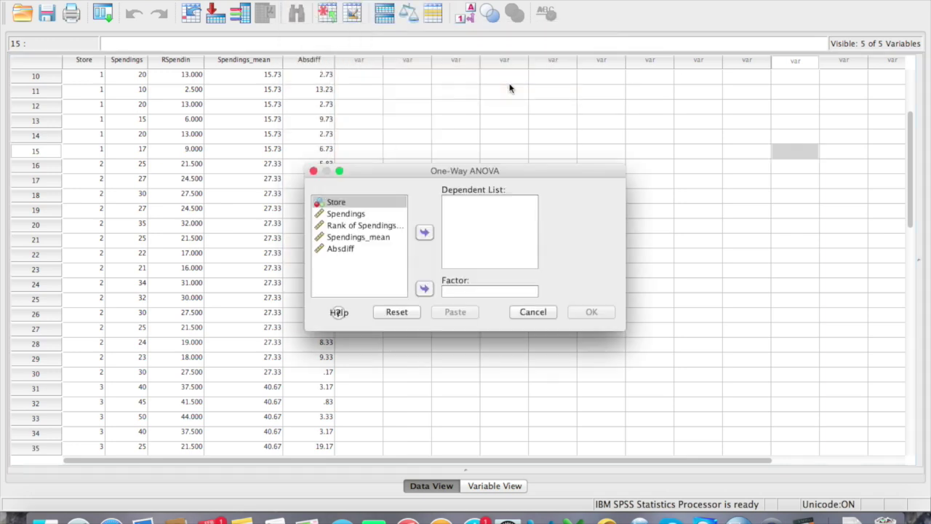
left_click(355, 248)
left_click(424, 232)
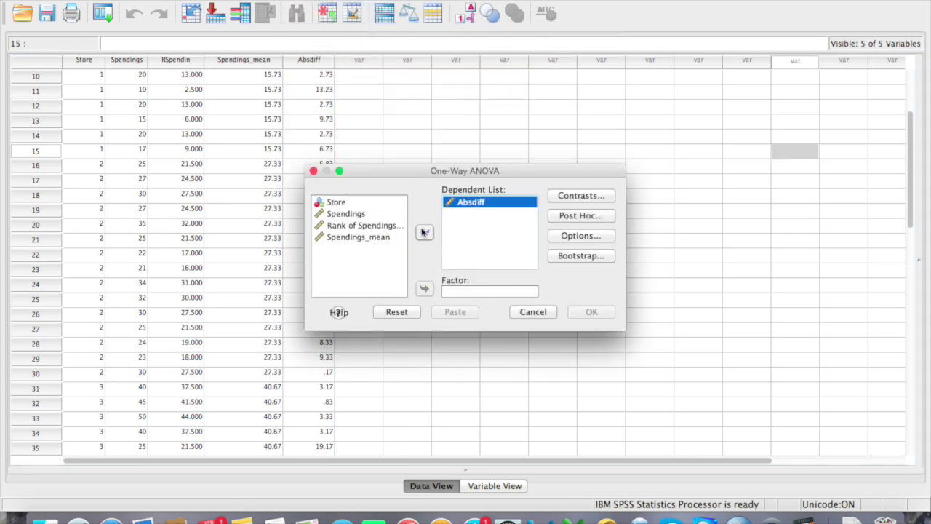
left_click(338, 202)
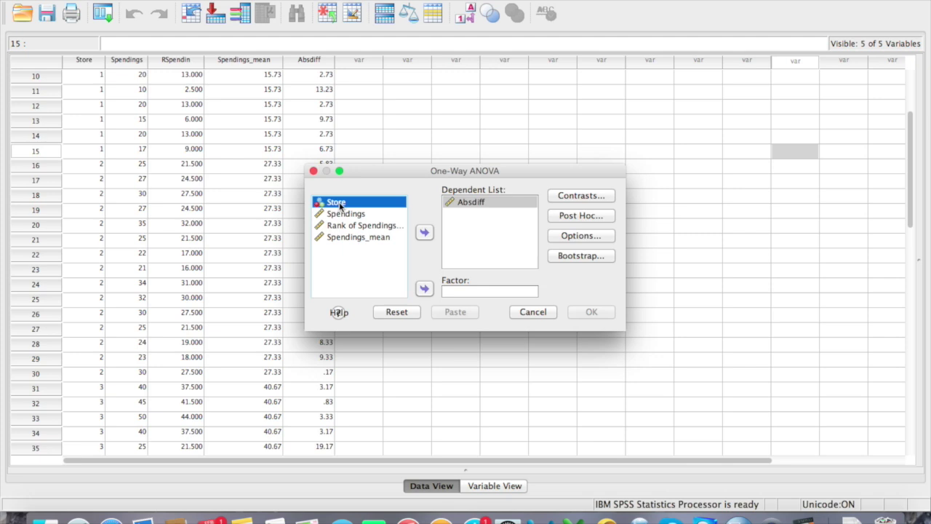
left_click(425, 288)
left_click(589, 311)
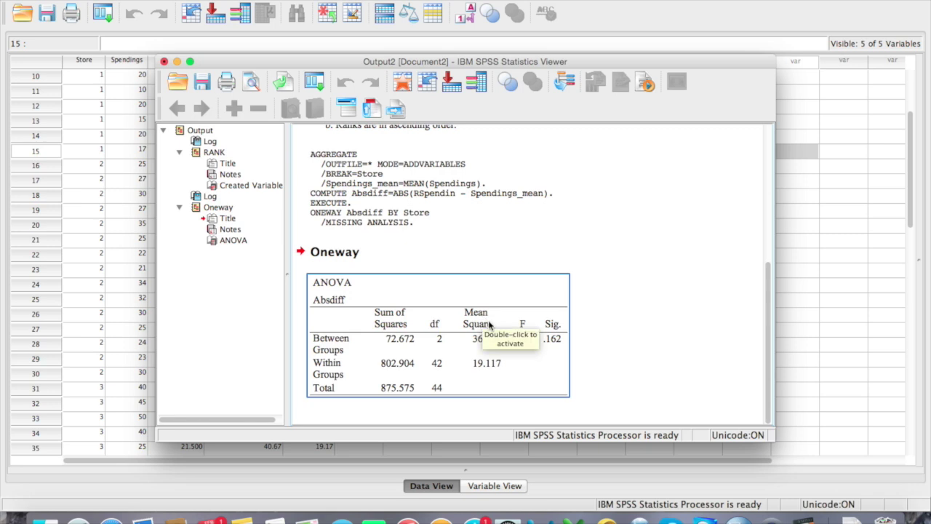
left_click(552, 343)
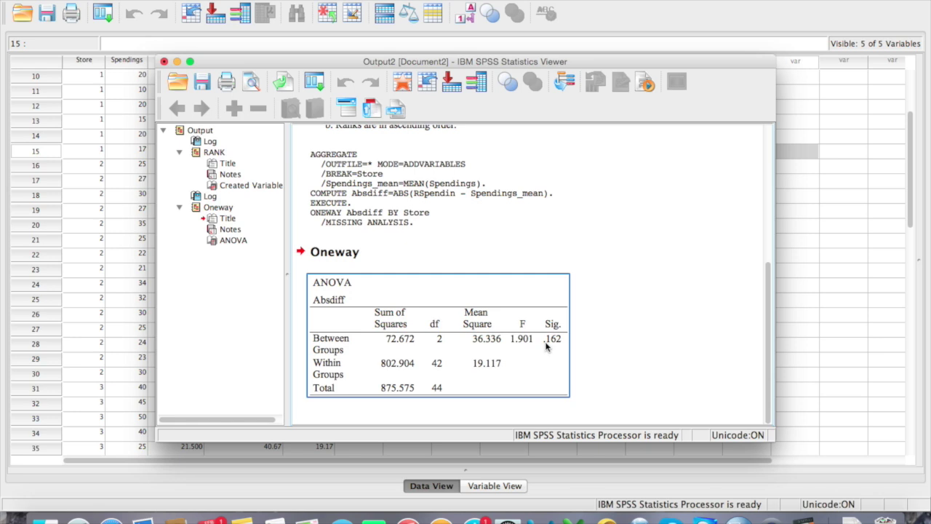
left_click(795, 226)
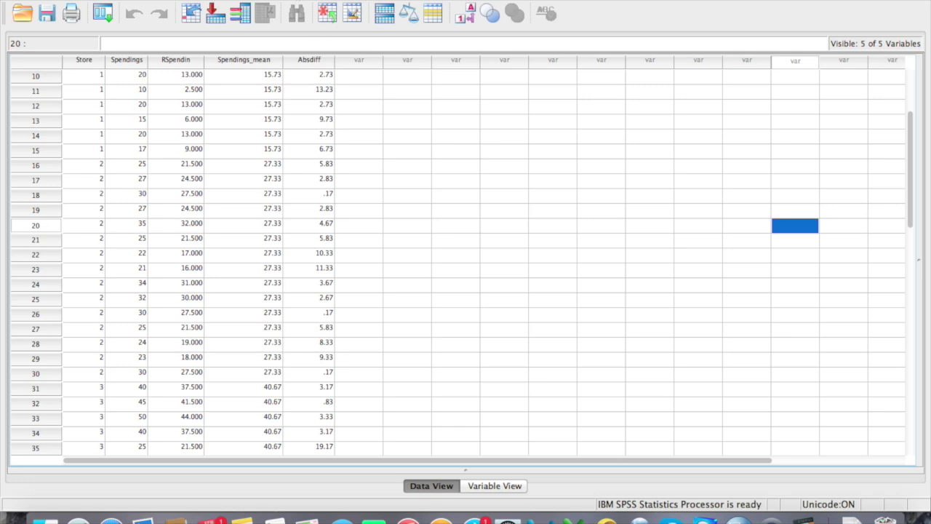
Run a legacy Kruskal-Wallis H test for K independent samples on Spendings, grouped by Store with range 1 to 3
left_click(320, 1)
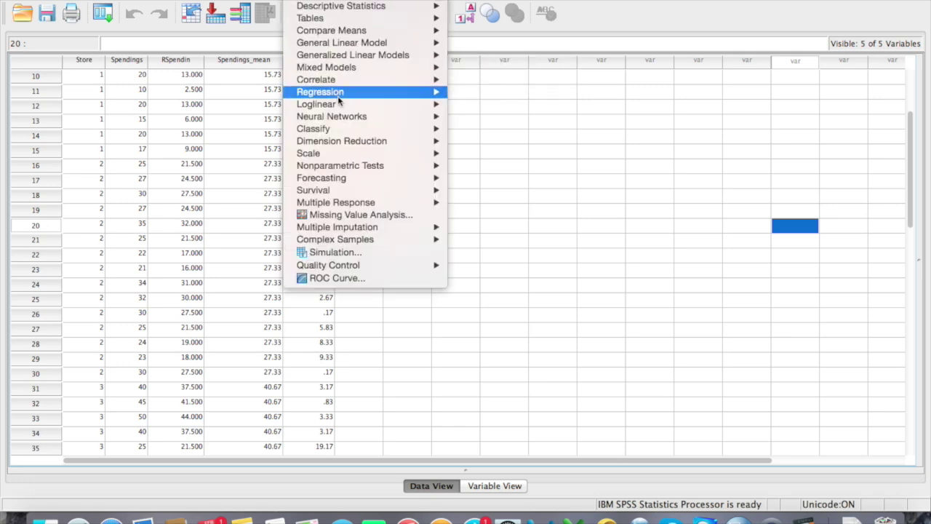
mouse_move(355, 165)
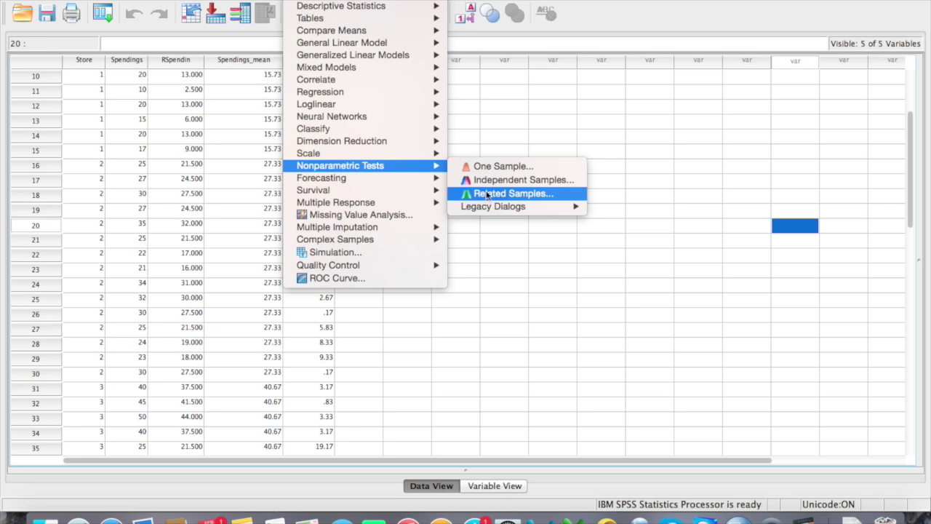
mouse_move(506, 206)
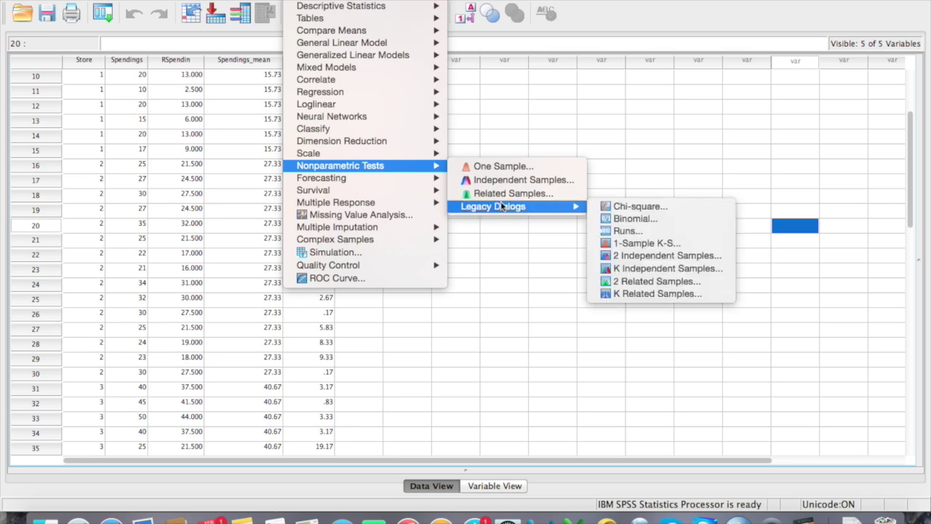
left_click(632, 269)
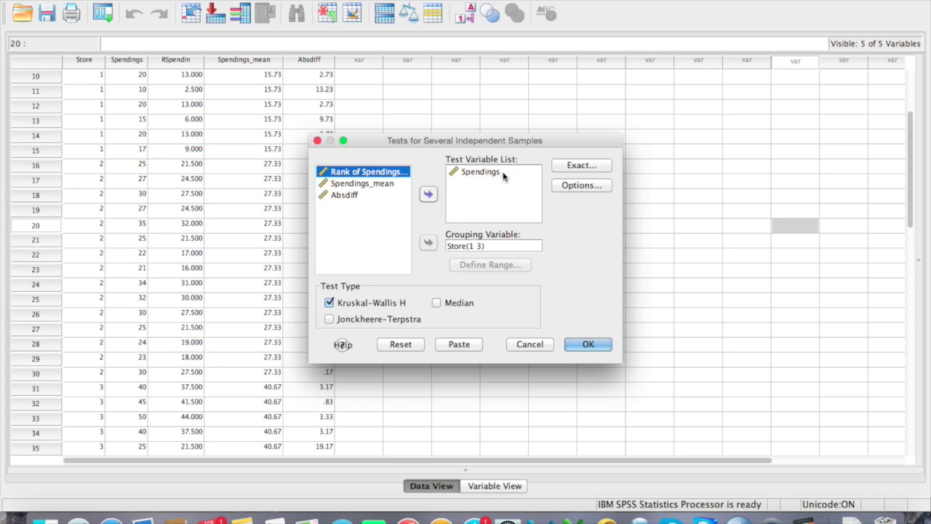
left_click(478, 245)
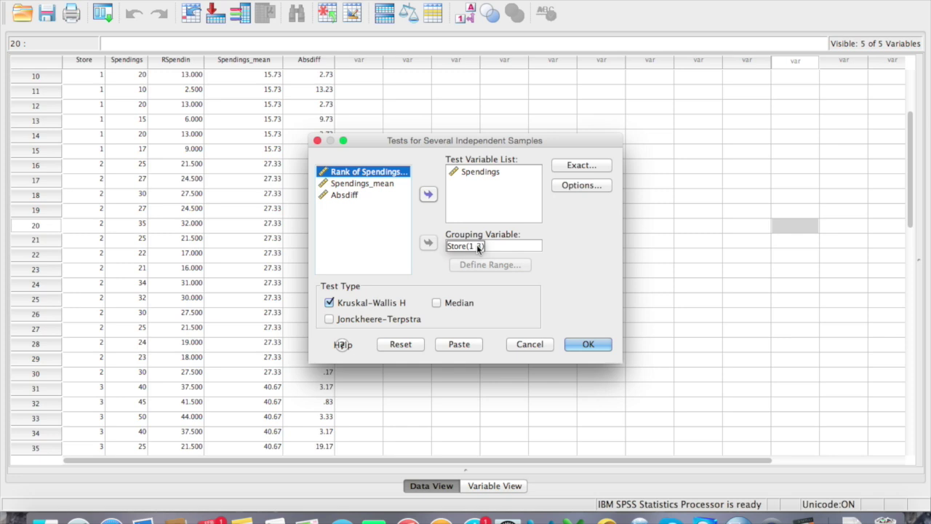
left_click(479, 247)
left_click(474, 265)
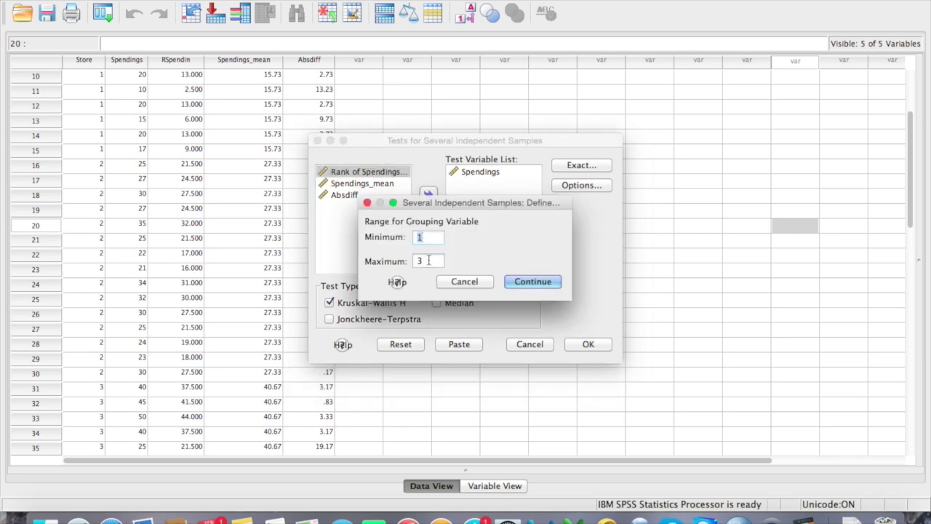
left_click(535, 282)
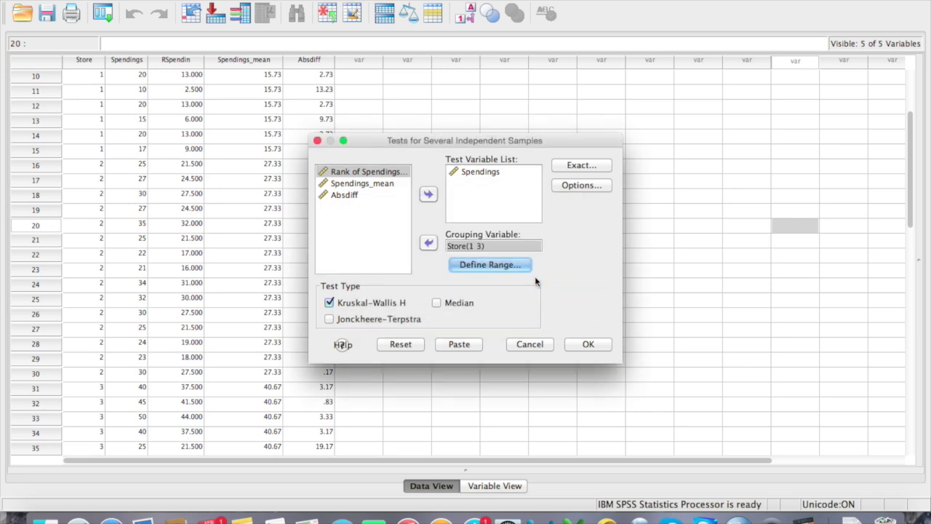
left_click(588, 343)
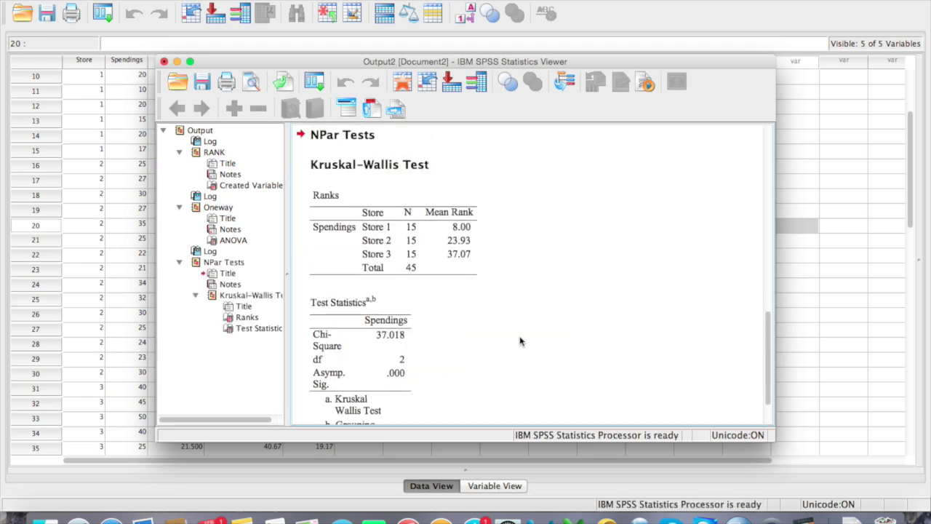
Examine the chi-square, degrees of freedom and significance of the Kruskal-Wallis test and the mean ranks per store
scroll(521, 340, "down", 2)
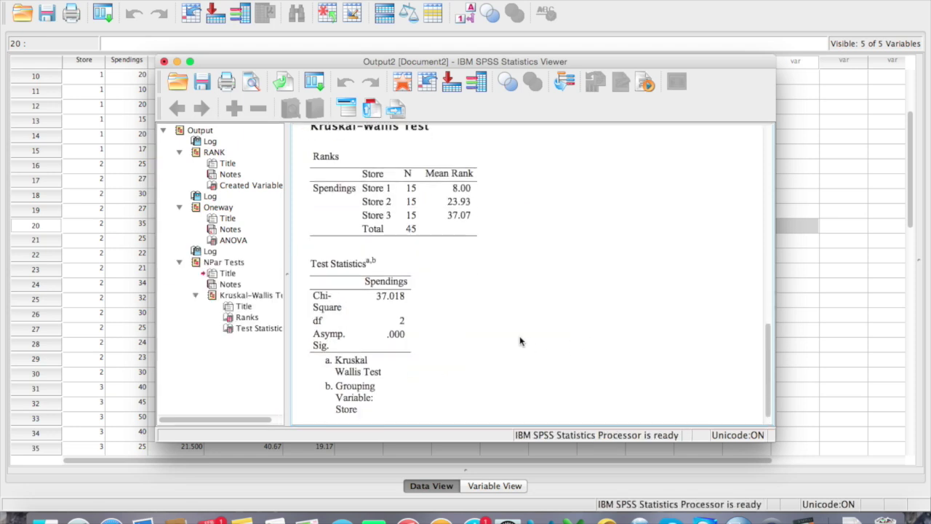
left_click(407, 309)
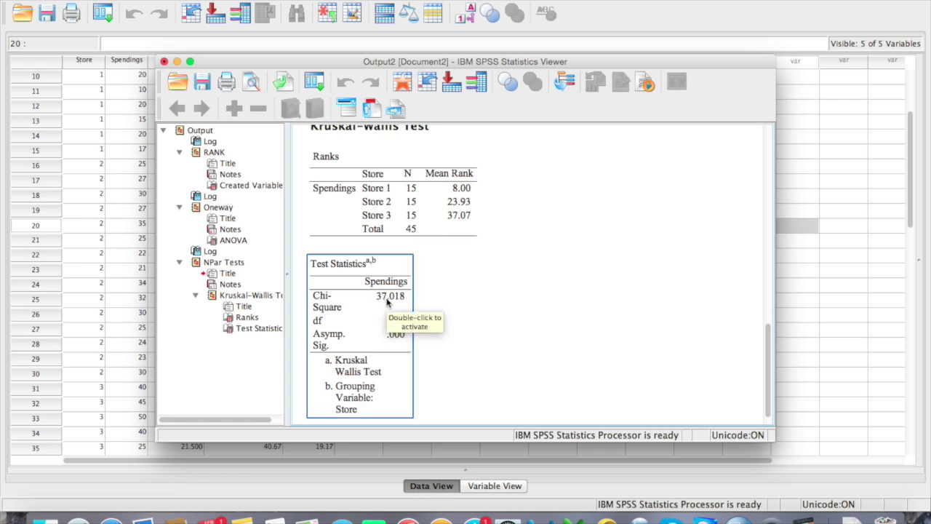
left_click(435, 297)
left_click(409, 329)
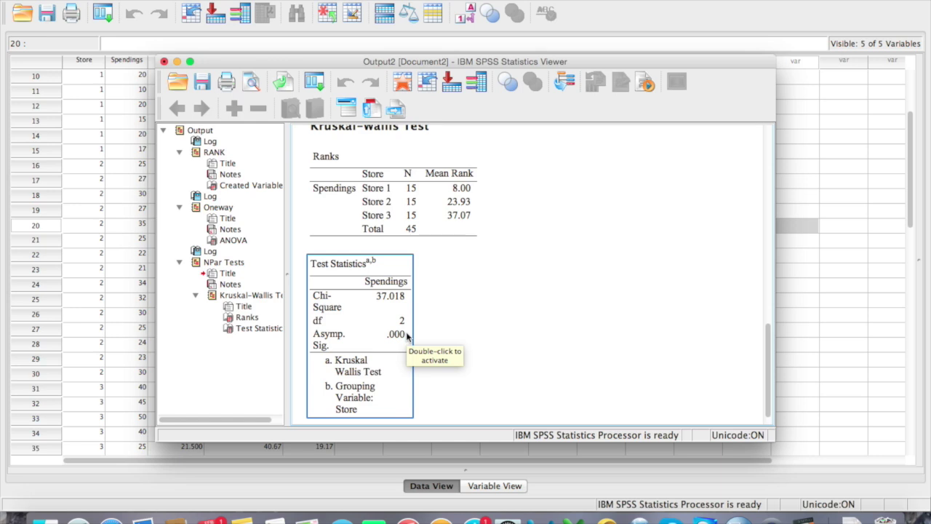
left_click(439, 262)
left_click(440, 242)
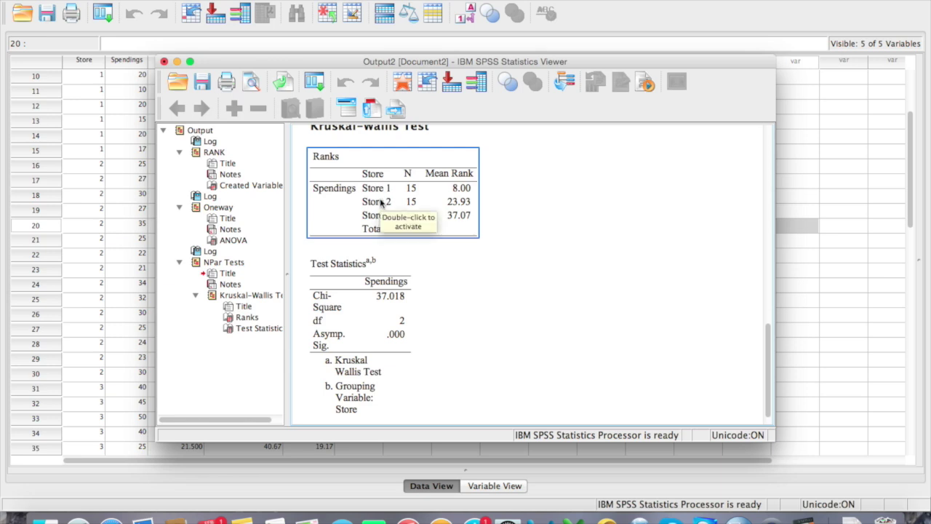
left_click(380, 285)
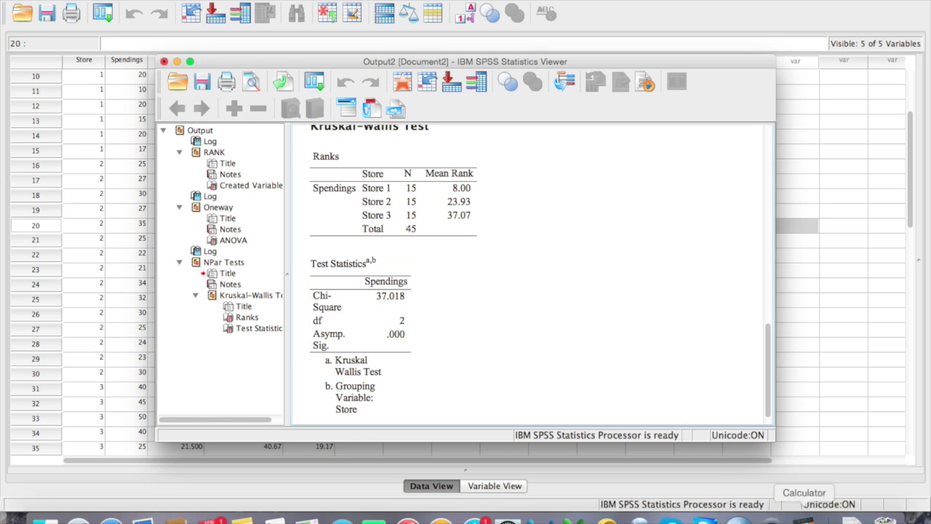
Switch to Calculator, divide the chi-square value 37.018 by 44 for the effect size, and close it
left_click(804, 520)
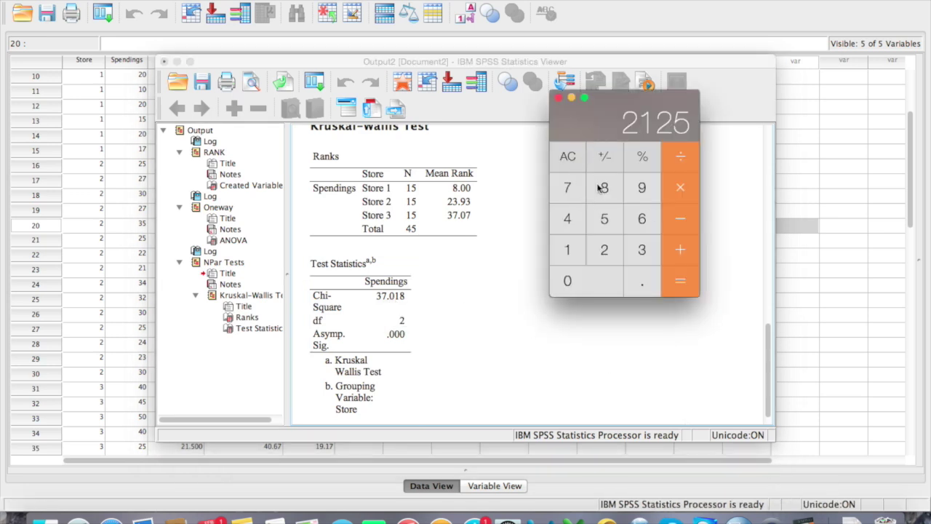
left_click(568, 165)
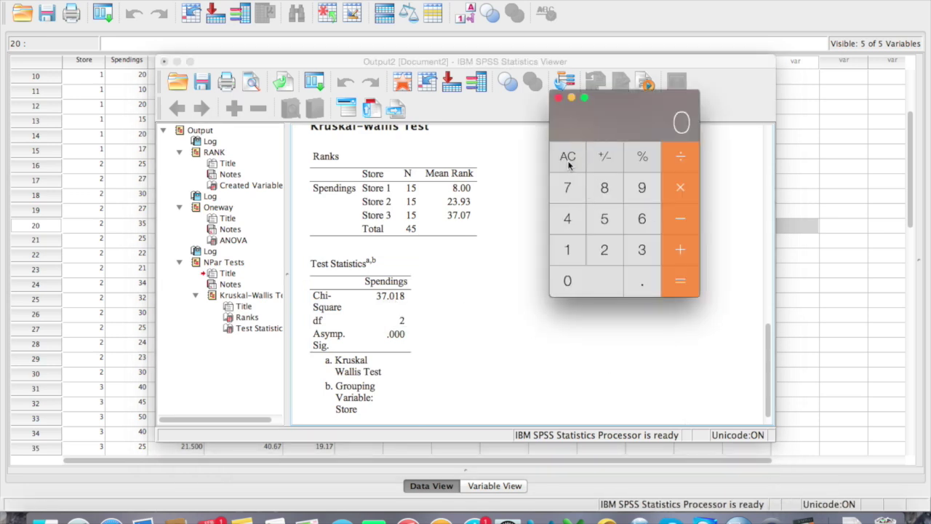
left_click(641, 251)
left_click(565, 187)
left_click(639, 283)
left_click(592, 283)
left_click(569, 251)
left_click(604, 186)
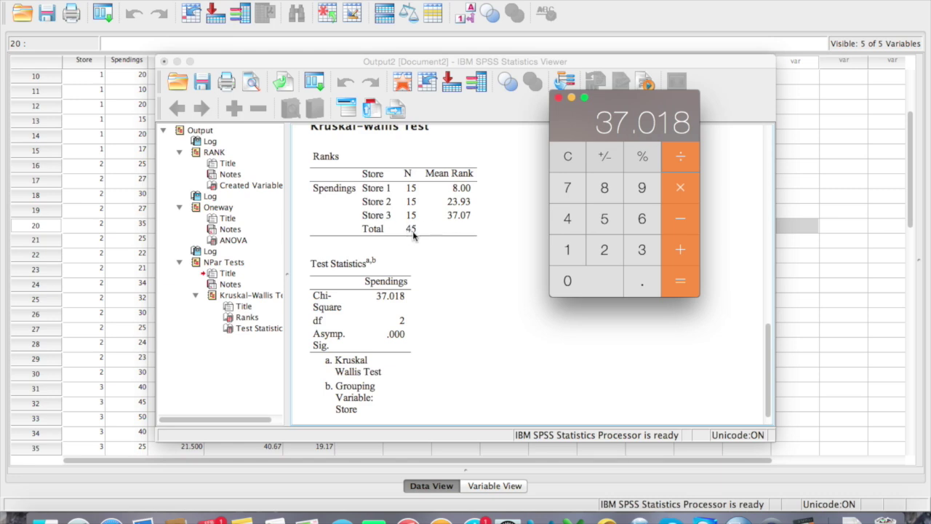
double_click(580, 226)
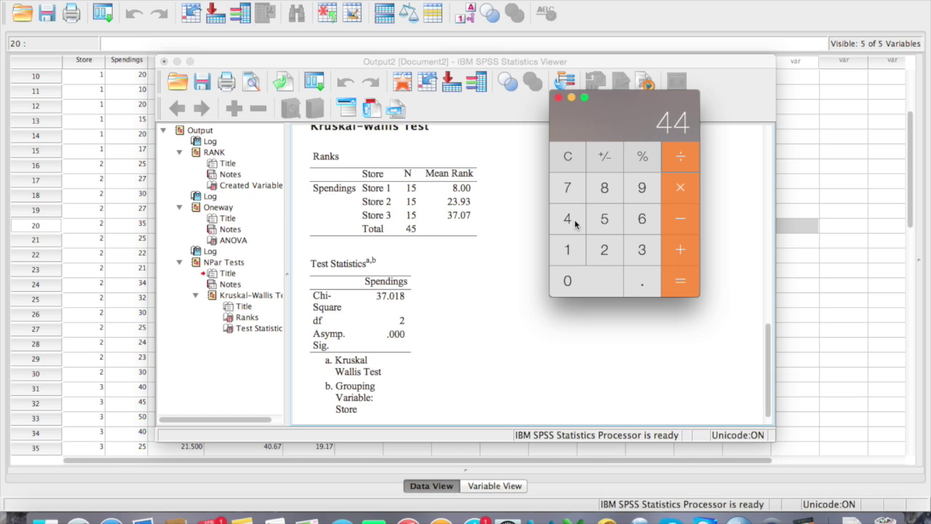
left_click(682, 281)
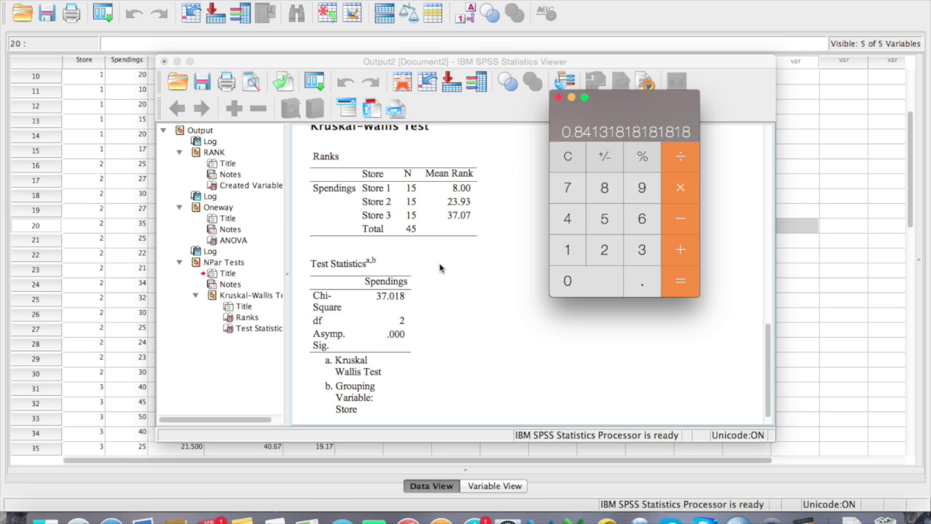
left_click(558, 97)
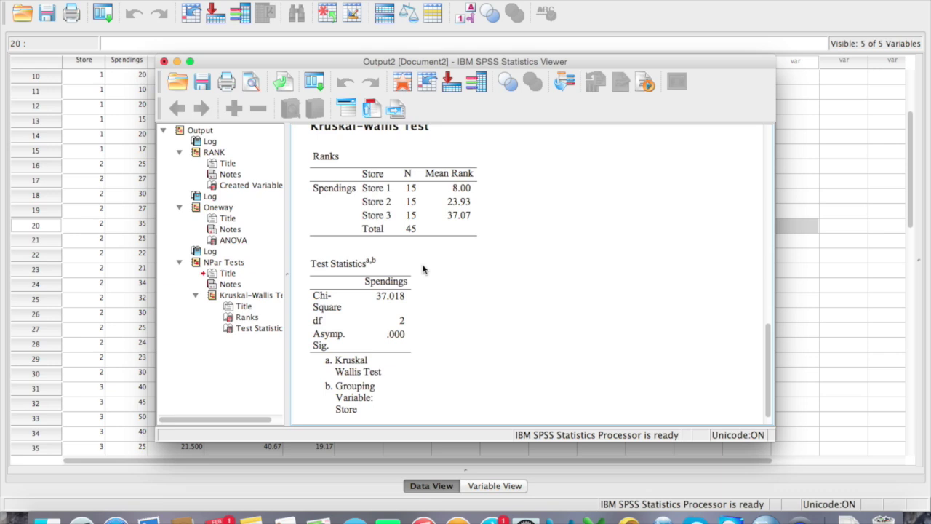
Return to the data and define the Select Cases condition Store = 1 | Store = 2
left_click(424, 187)
left_click(129, 183)
left_click(130, 182)
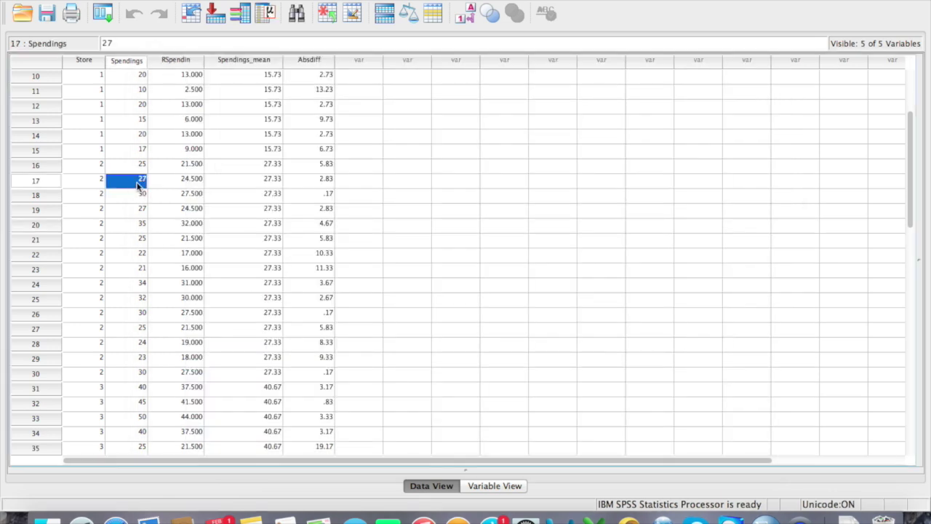
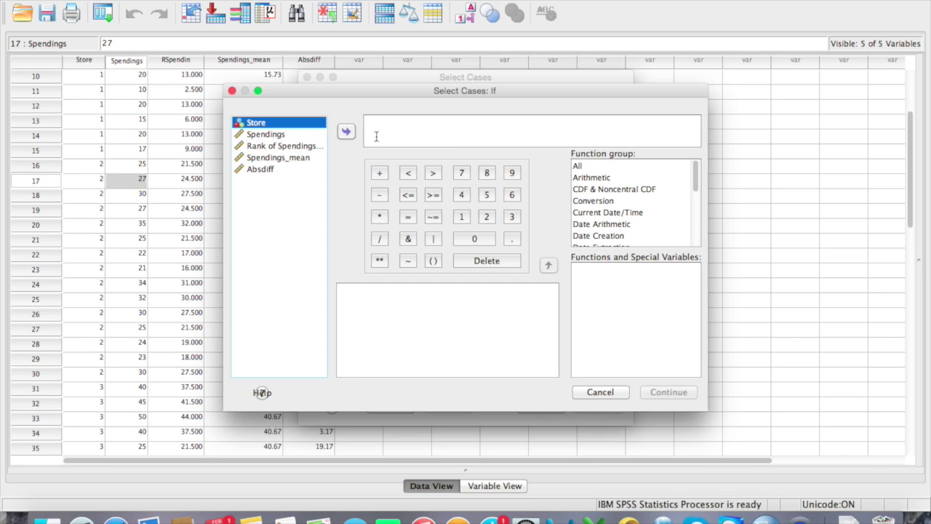
left_click(346, 133)
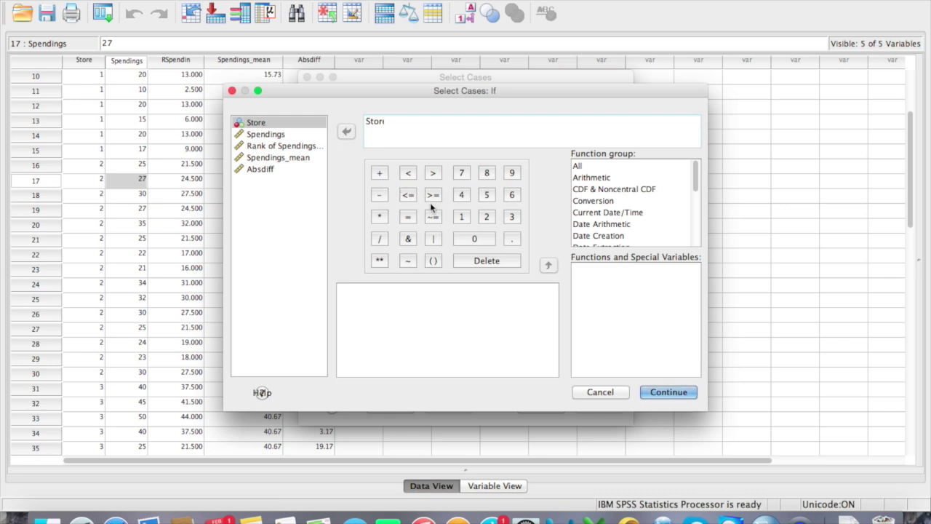
left_click(407, 216)
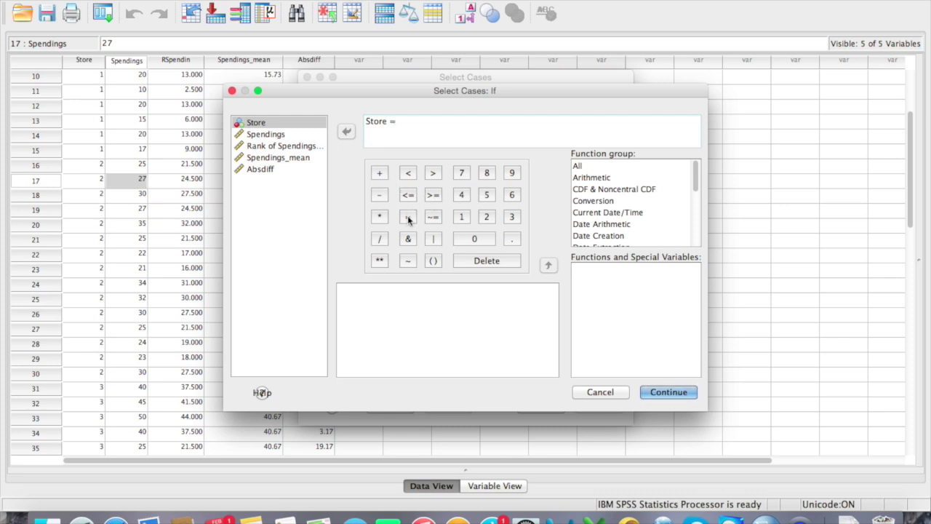
left_click(458, 215)
left_click(435, 241)
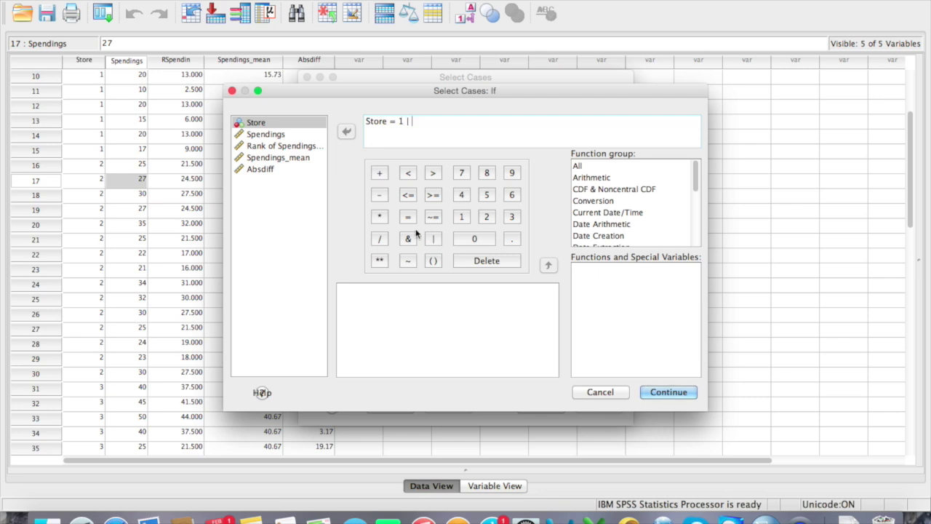
left_click(285, 124)
left_click(342, 133)
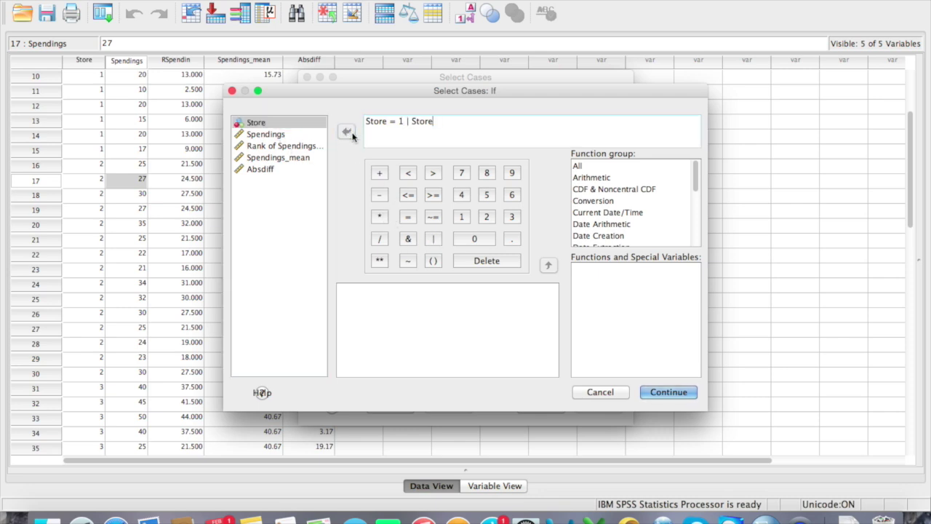
left_click(487, 217)
left_click(411, 218)
left_click(666, 393)
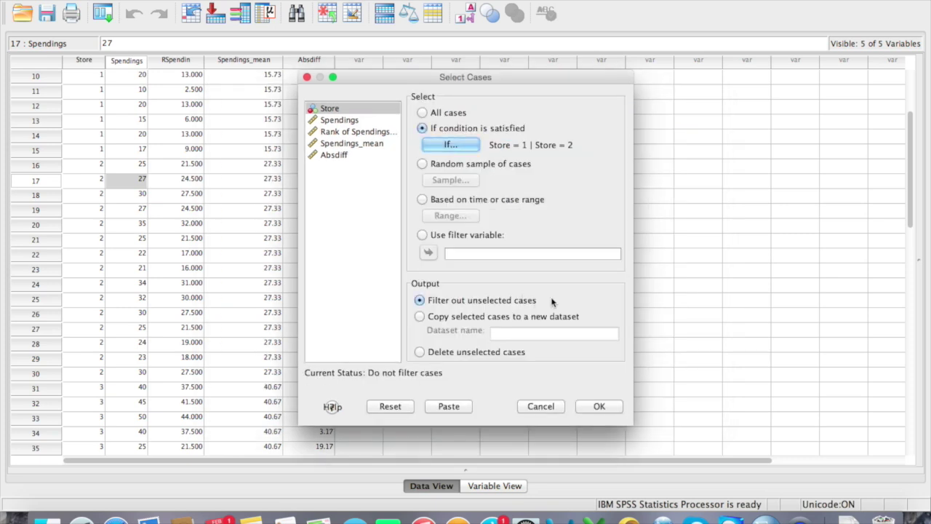
Apply the case selection so unselected cases are filtered out, and check which rows are excluded
left_click(691, 243)
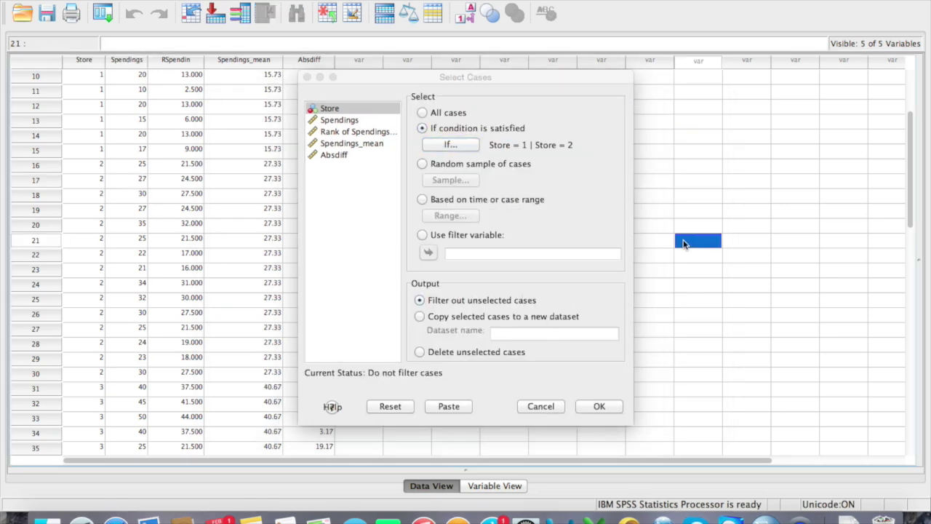
left_click(595, 406)
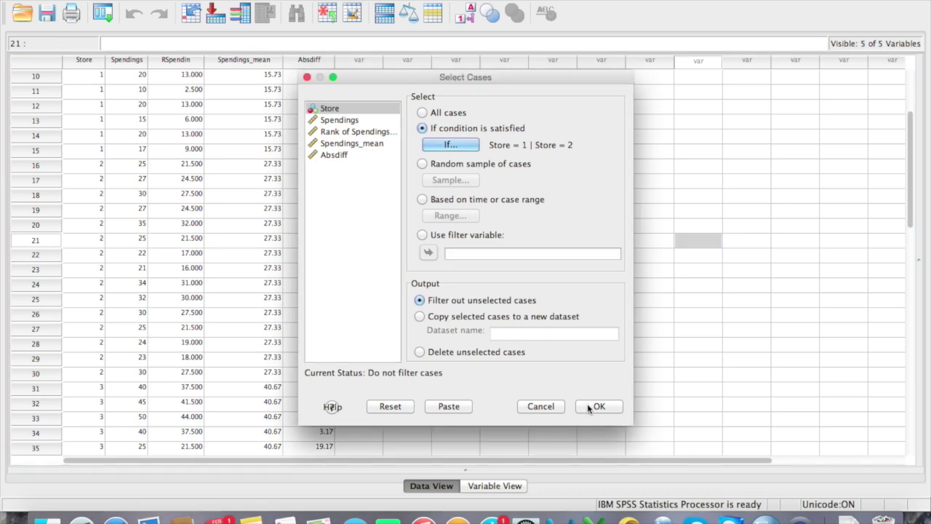
left_click(94, 222)
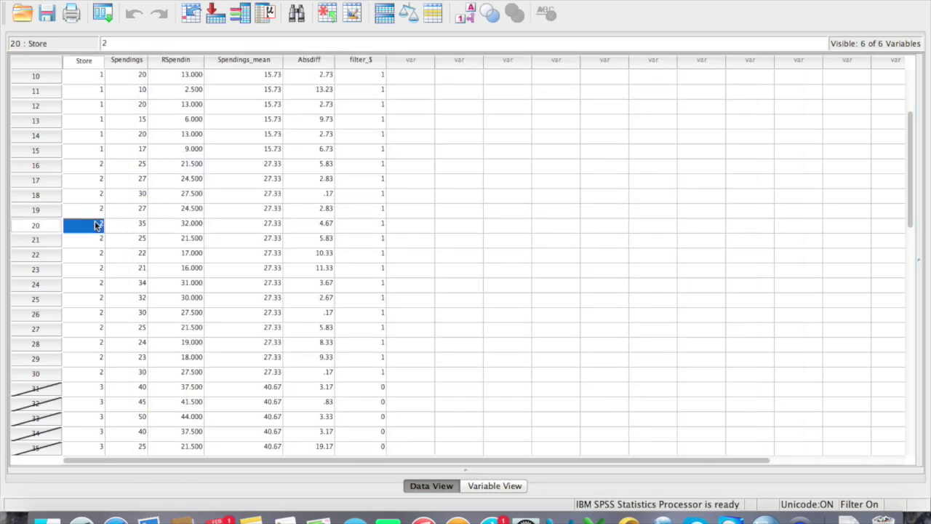
scroll(42, 358, "down", 4)
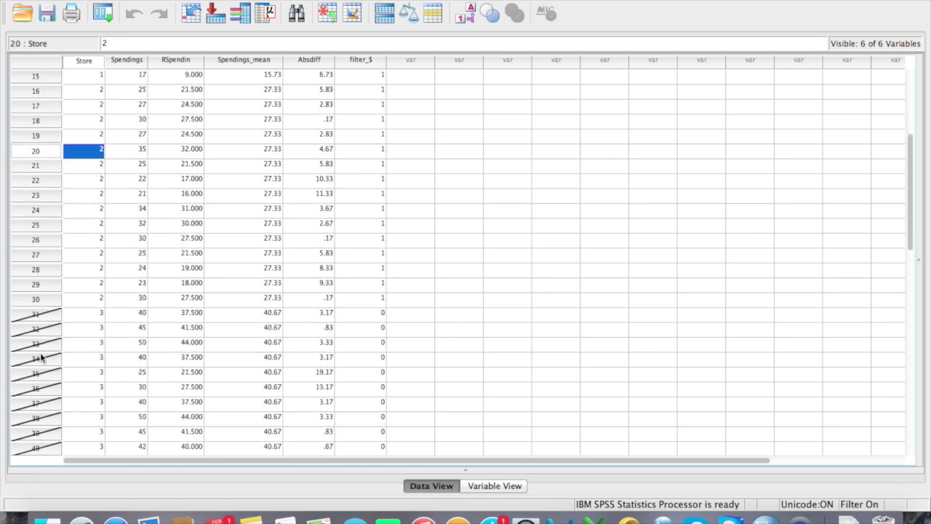
scroll(42, 357, "up", 3)
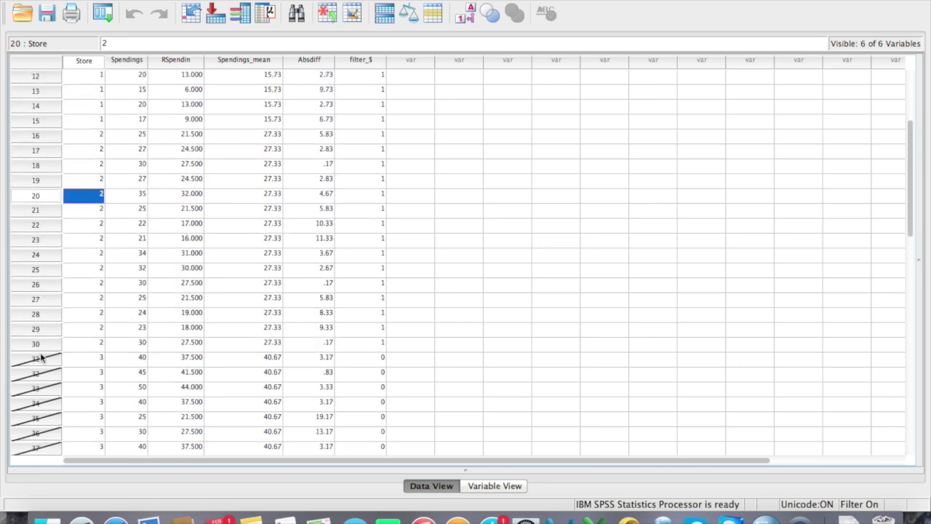
scroll(41, 357, "up", 3)
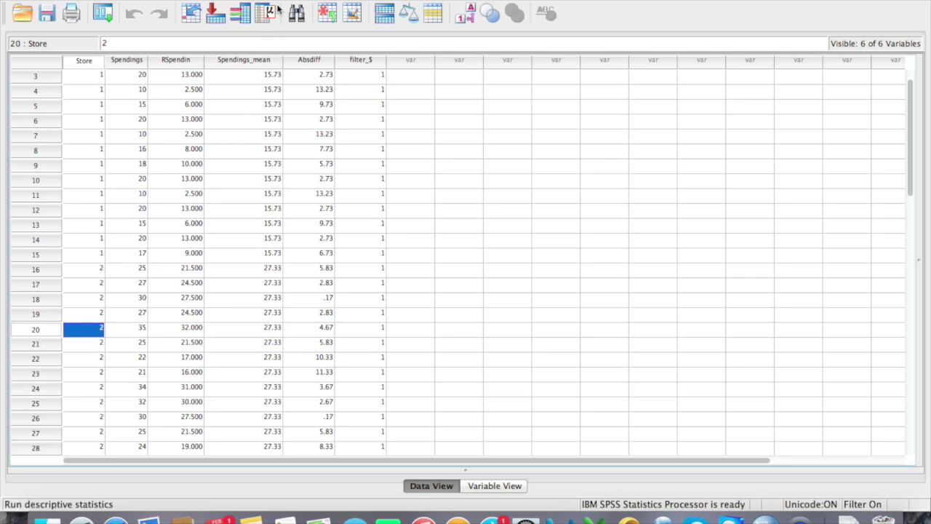
Run the legacy K Independent Samples Kruskal-Wallis test on Spendings with the maximum of the Store grouping range set to 2
left_click(306, 0)
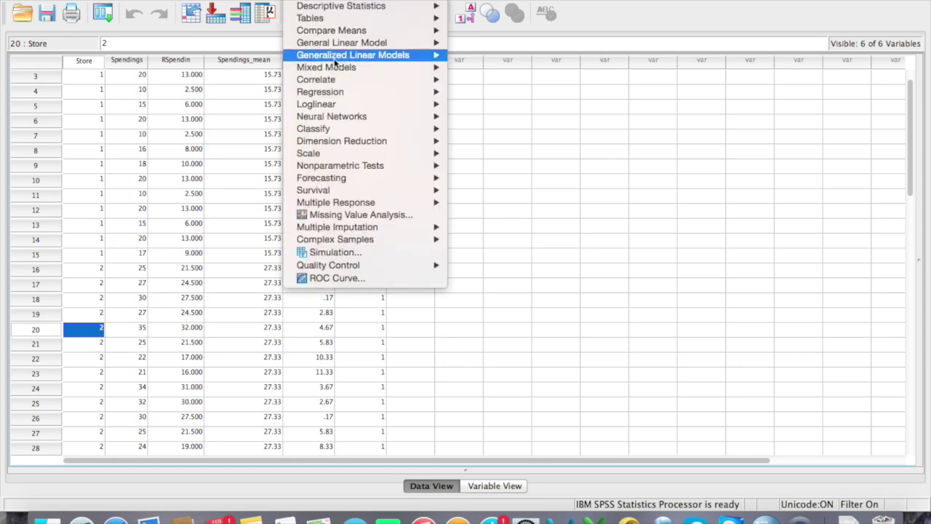
mouse_move(371, 165)
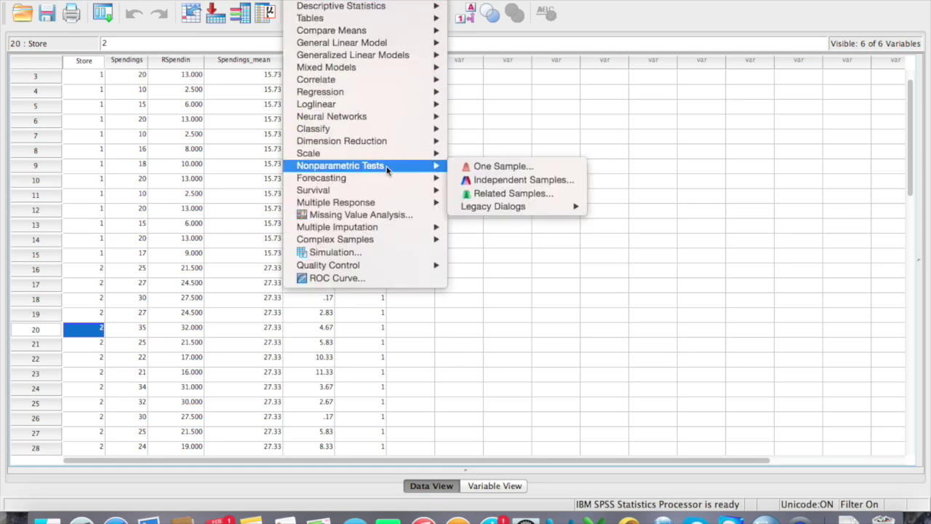
mouse_move(515, 211)
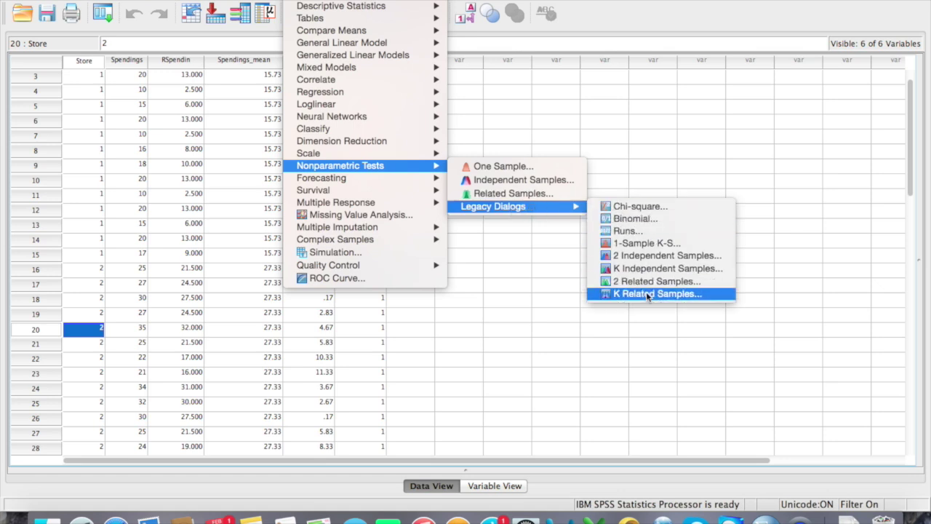
left_click(651, 268)
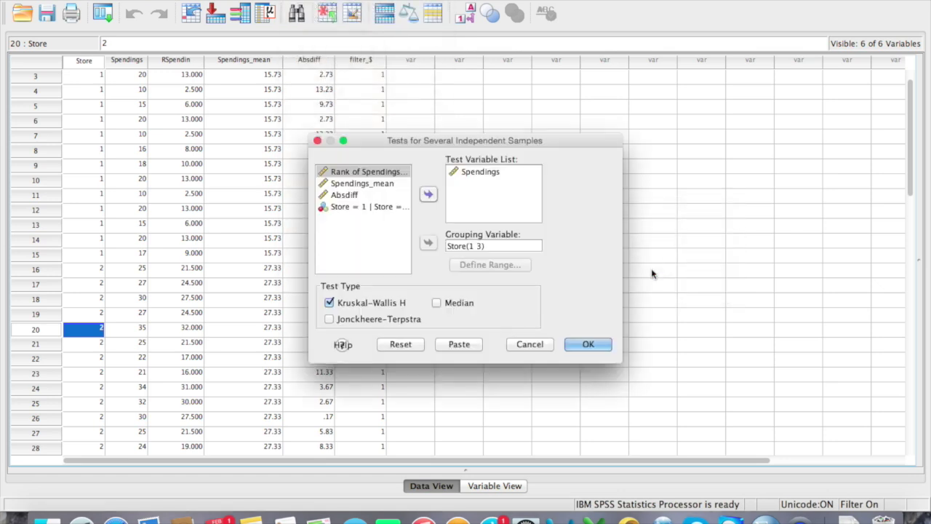
left_click(471, 245)
left_click(475, 265)
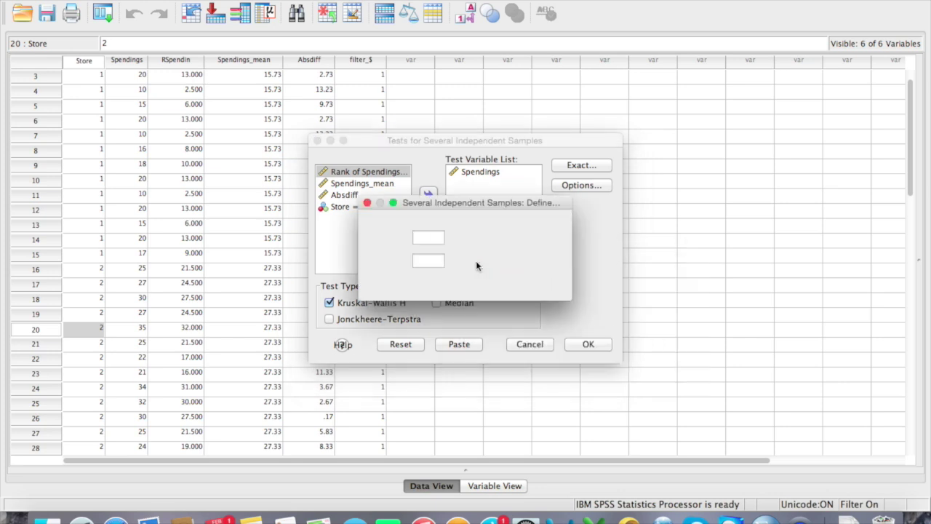
left_click(426, 261)
key("BackSpace")
type("2")
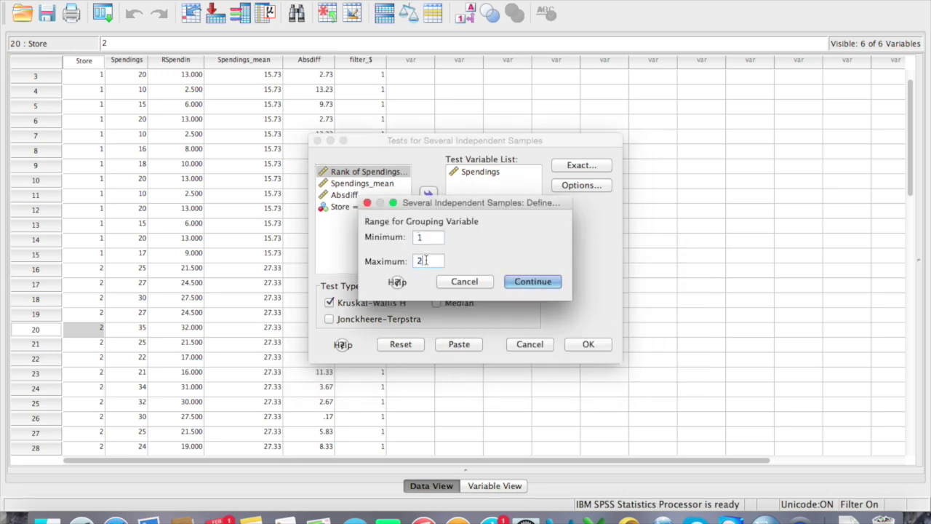
left_click(525, 283)
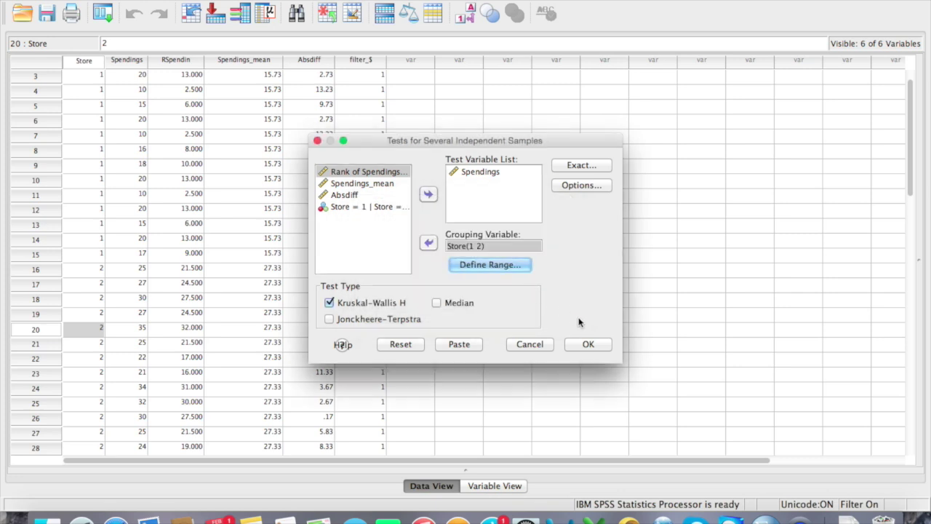
left_click(587, 344)
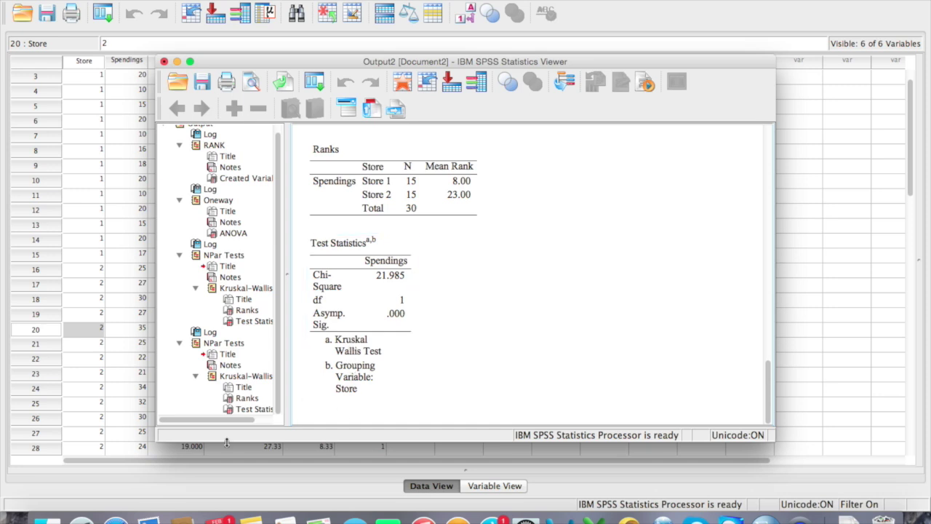
Switch to Calculator, divide the chi-square value 21.985 by 29 for the pairwise effect size, and close it
left_click(116, 518)
left_click(605, 249)
left_click(568, 249)
left_click(635, 278)
left_click(640, 198)
left_click(617, 194)
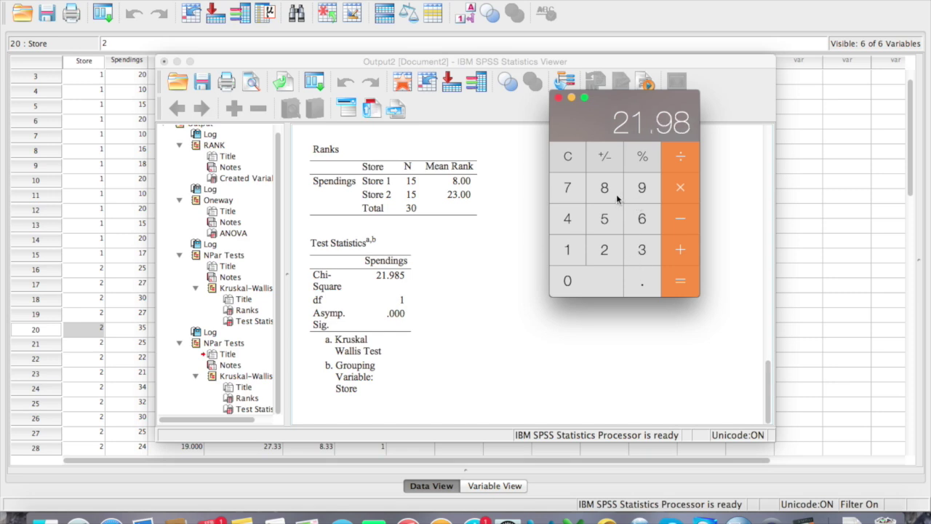
left_click(608, 216)
left_click(680, 155)
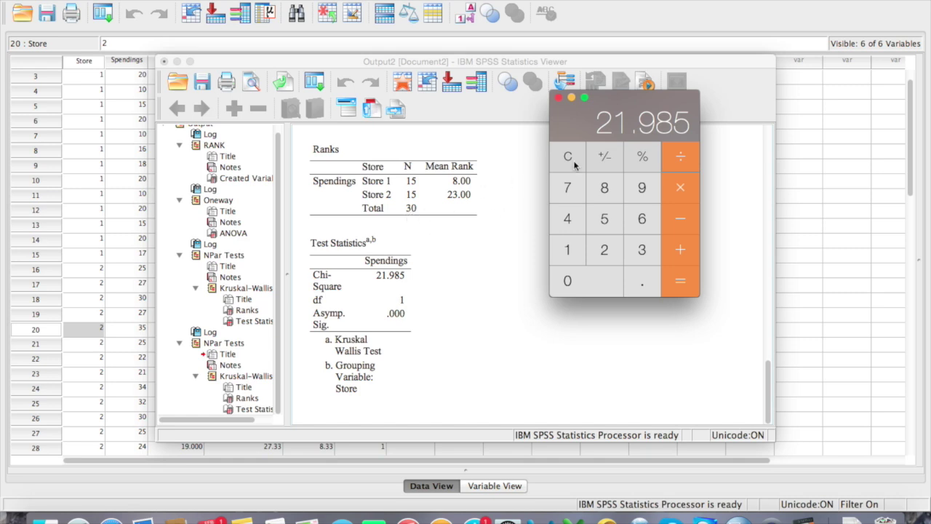
left_click(603, 249)
left_click(640, 199)
left_click(688, 287)
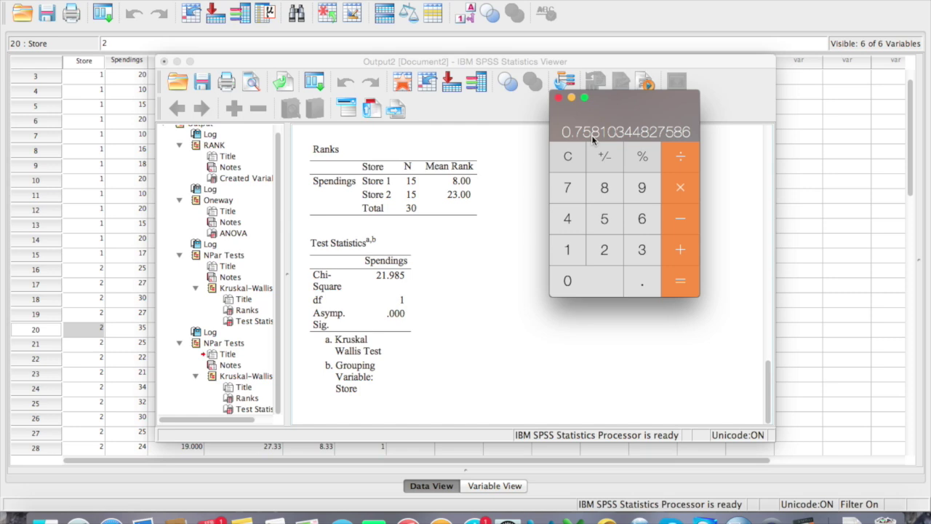
key("super+q")
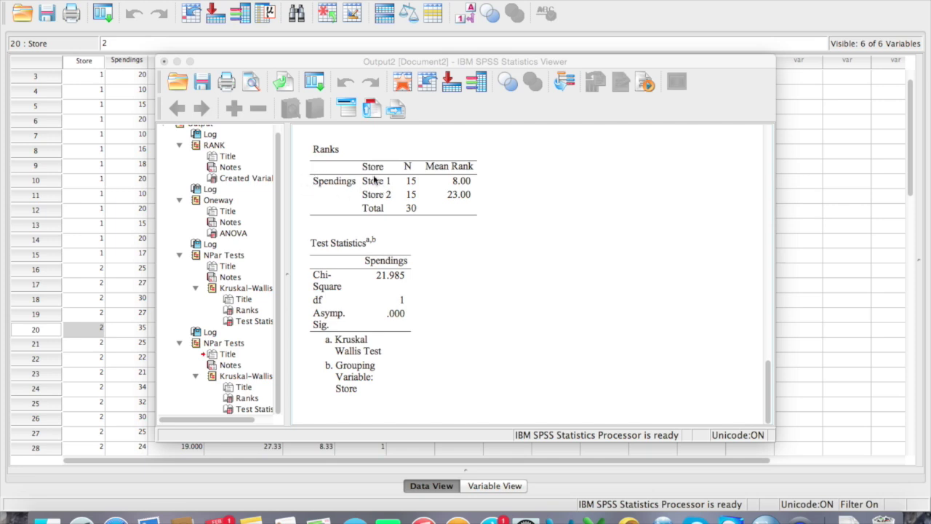
Return to the data and filter the cases with the Select Cases condition Store = 1 | Store = 3
left_click(129, 150)
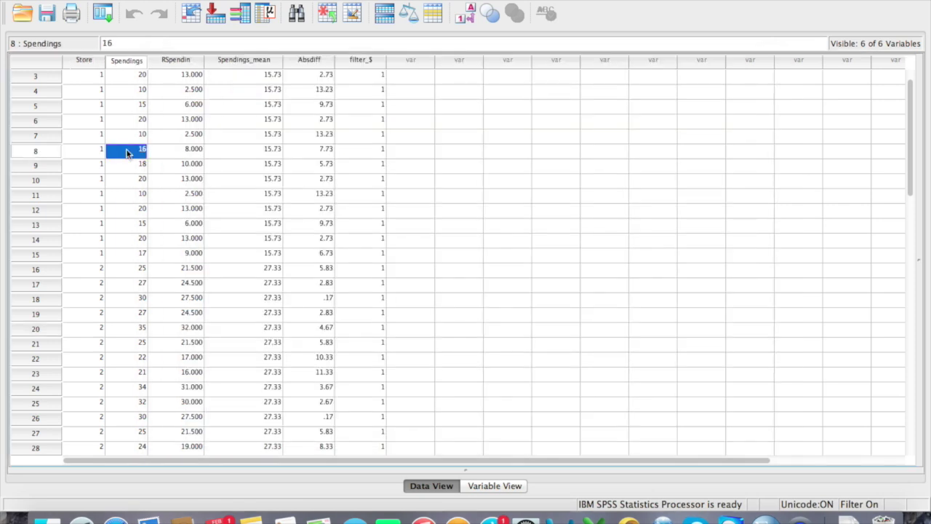
left_click(432, 20)
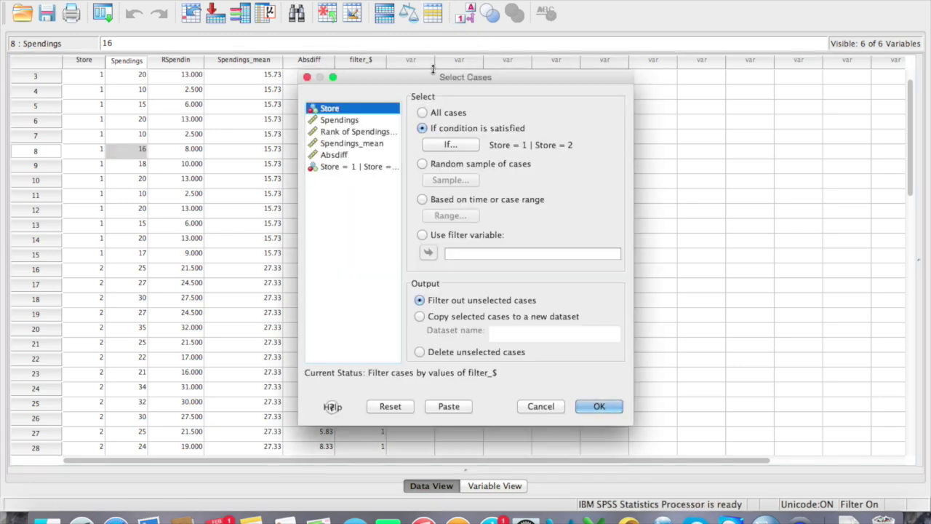
left_click(451, 145)
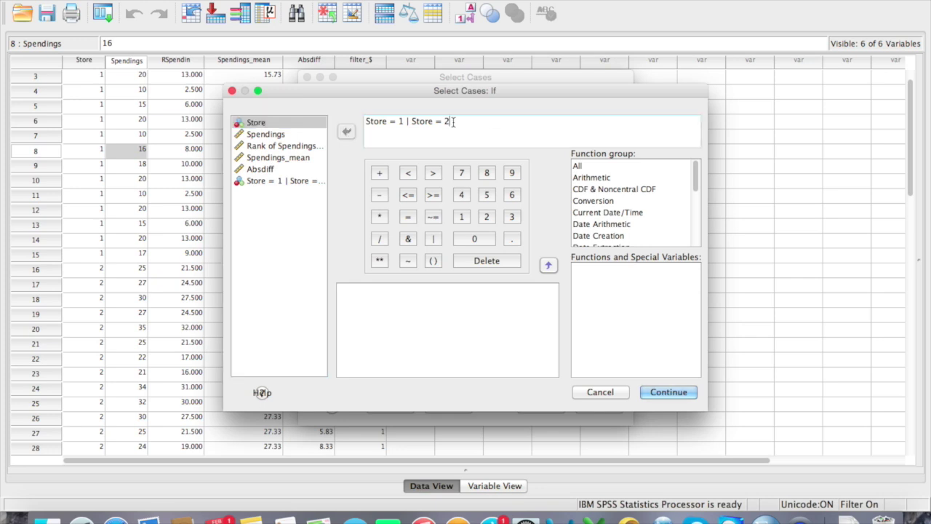
key("BackSpace")
type("3")
left_click(649, 391)
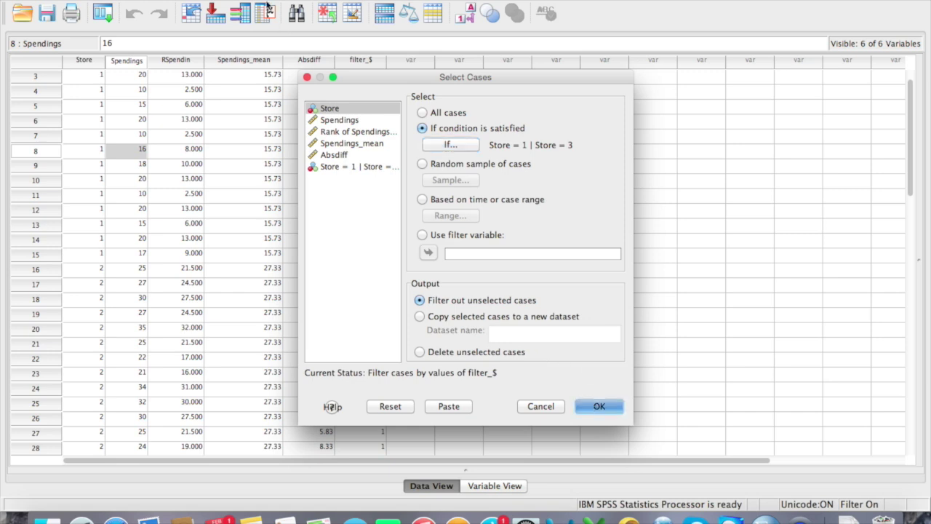
key("Return")
Set up the K Independent Samples Kruskal-Wallis test on Spendings with the maximum of the Store grouping range set to 3
left_click(392, 1)
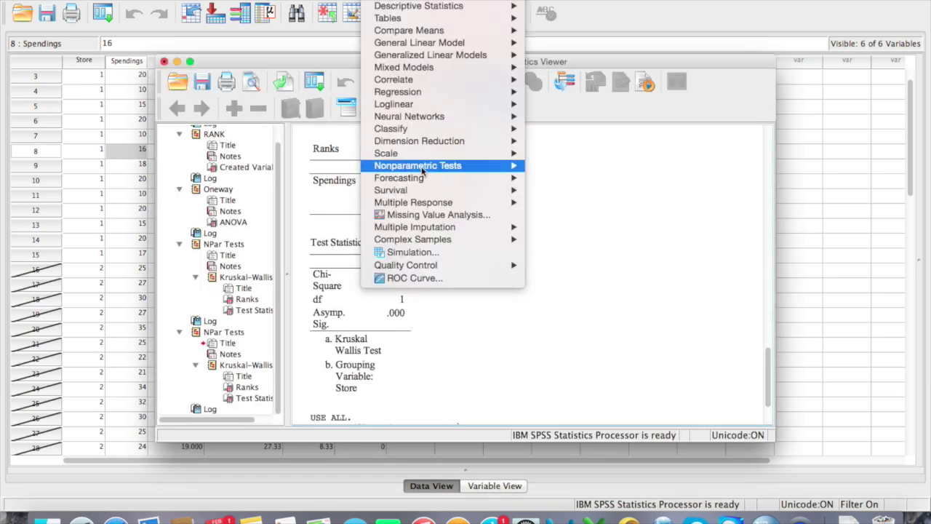
mouse_move(449, 167)
mouse_move(584, 211)
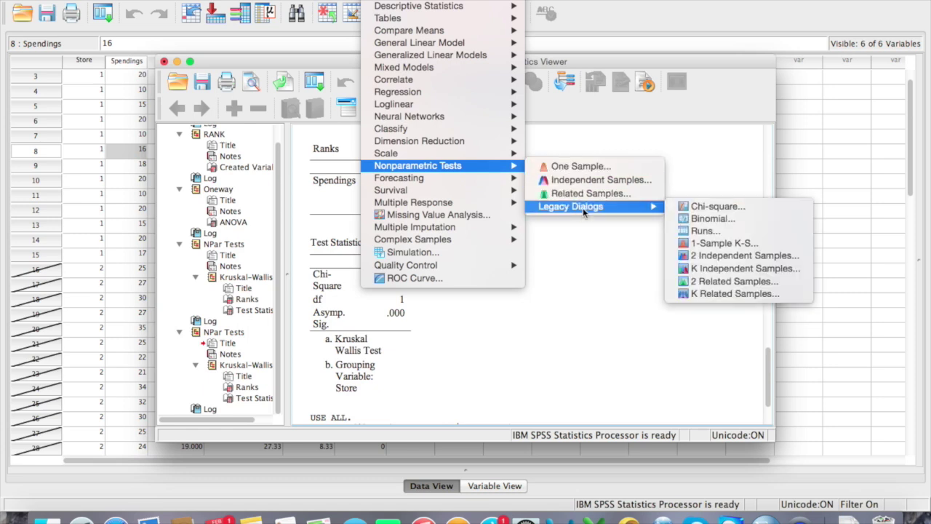
left_click(726, 269)
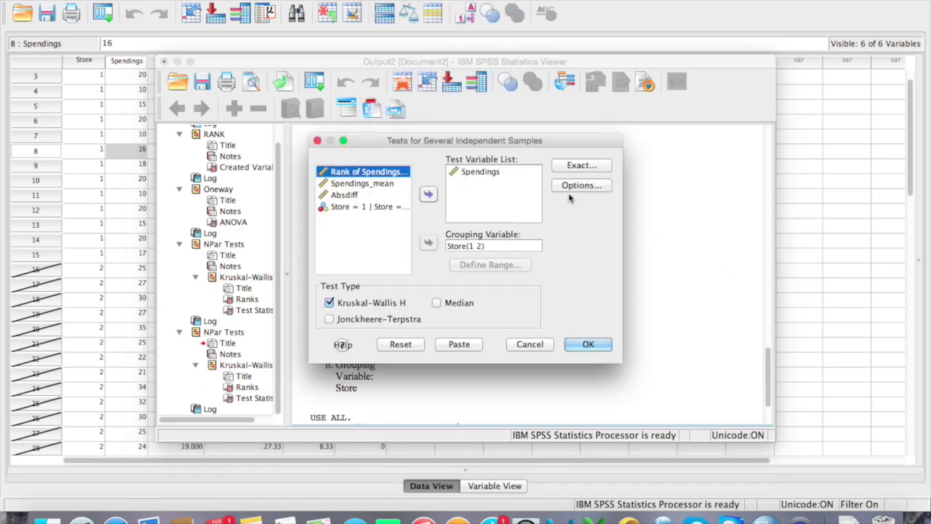
left_click(484, 247)
left_click(477, 264)
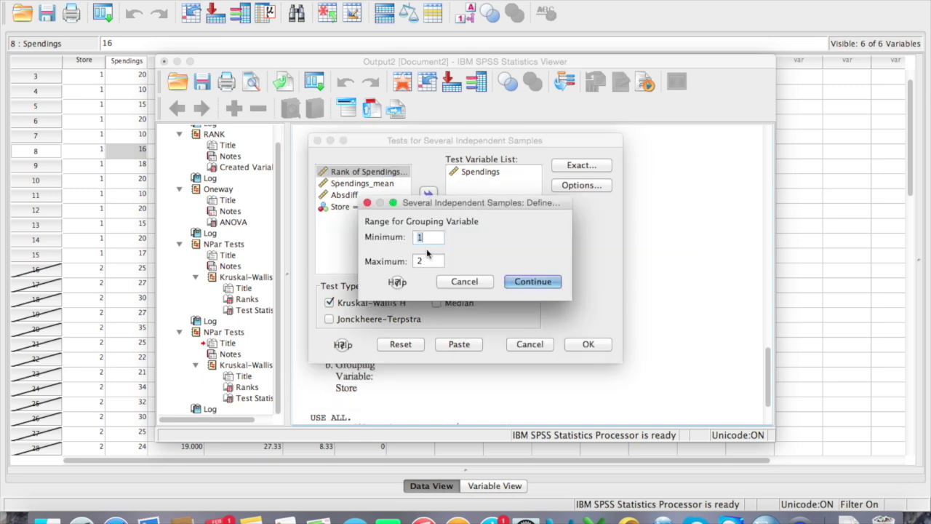
key("Tab")
type("3")
left_click(534, 282)
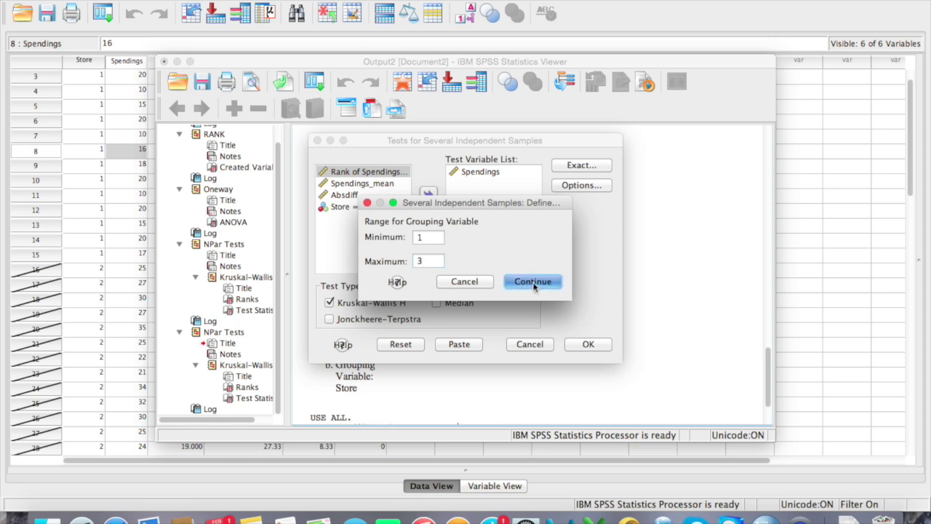
Run the Store 1 versus Store 3 test and check the chi-square and significance in its Test Statistics table
left_click(588, 344)
left_click(371, 256)
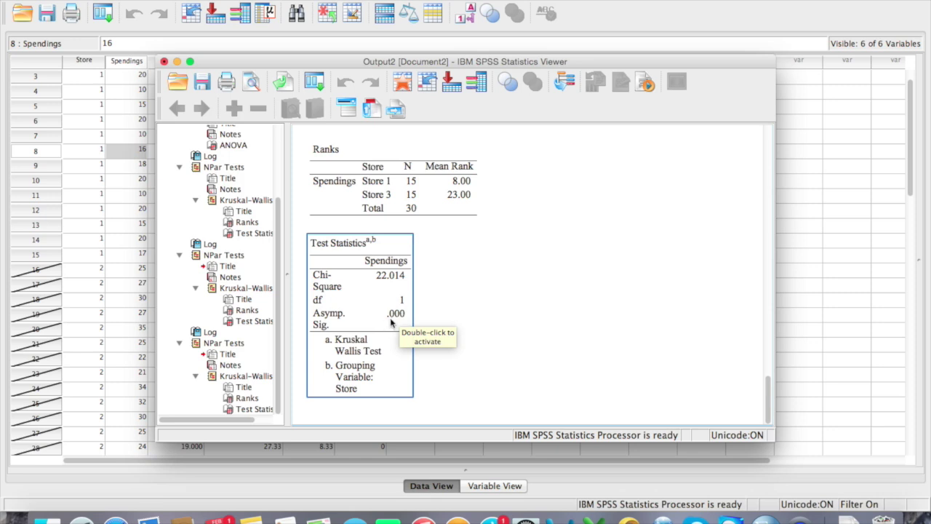
left_click(578, 268)
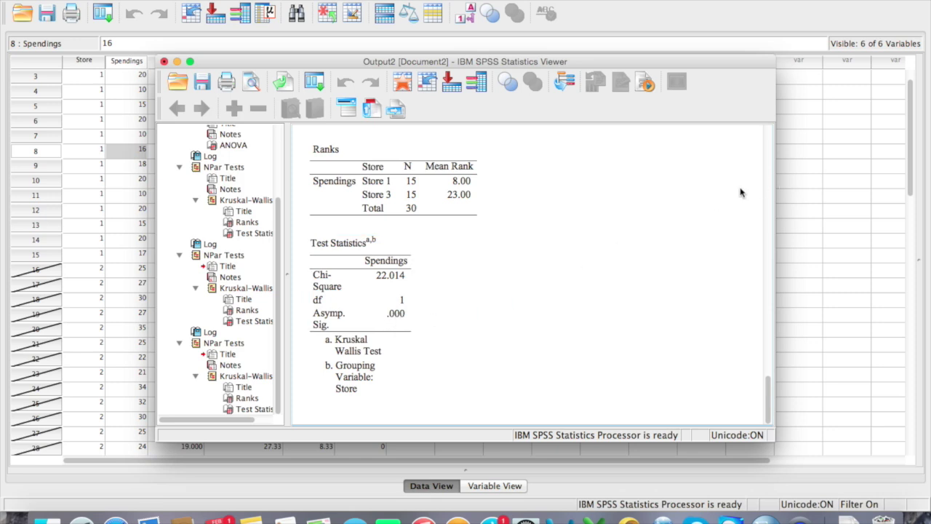
Return to the data and change the Select Cases condition to Store = 2 | Store = 3, applying the filter
left_click(826, 180)
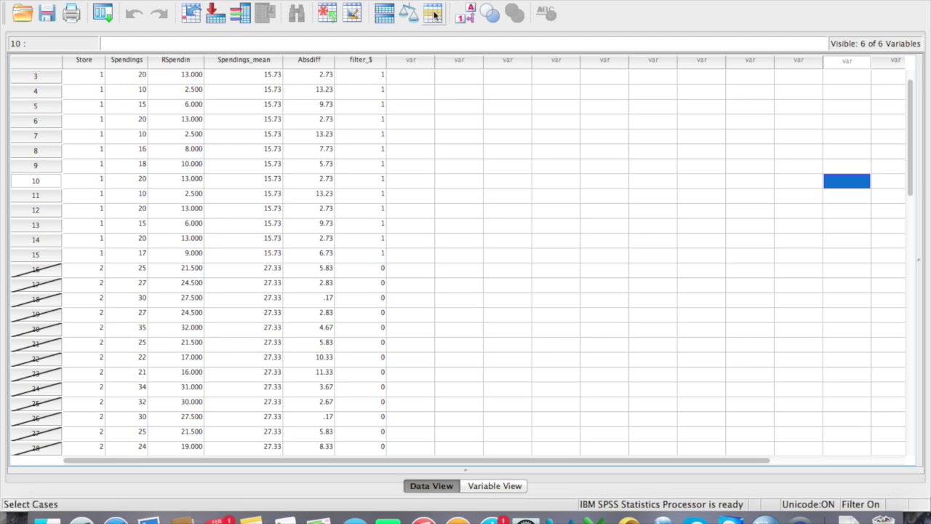
left_click(218, 0)
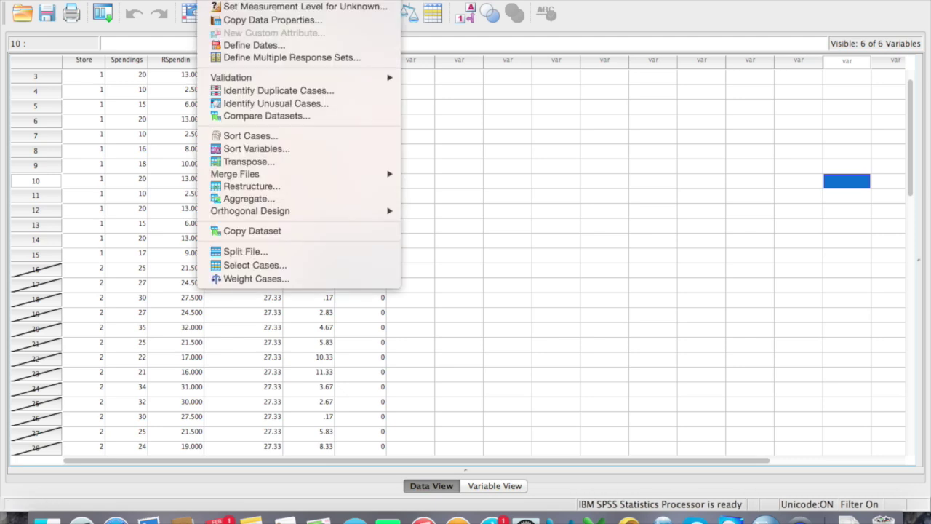
left_click(251, 265)
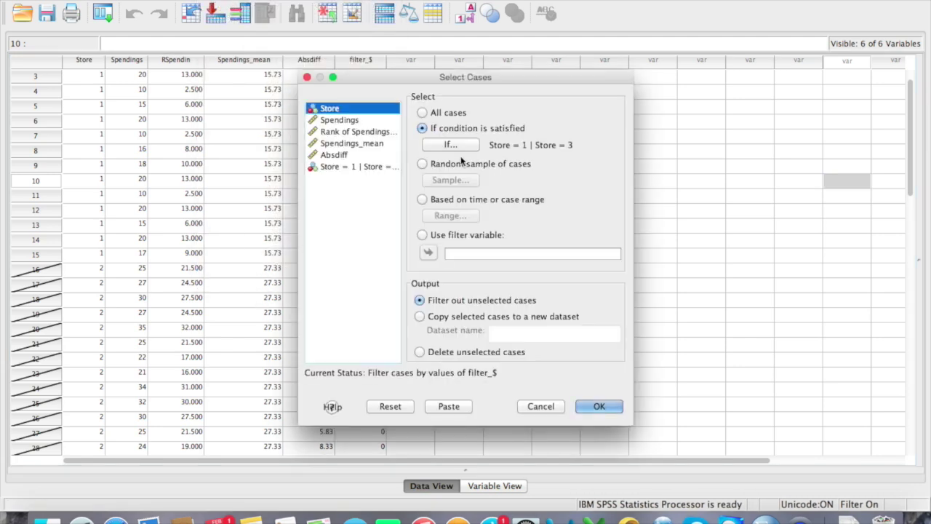
left_click(464, 150)
left_click(405, 122)
left_click(402, 124)
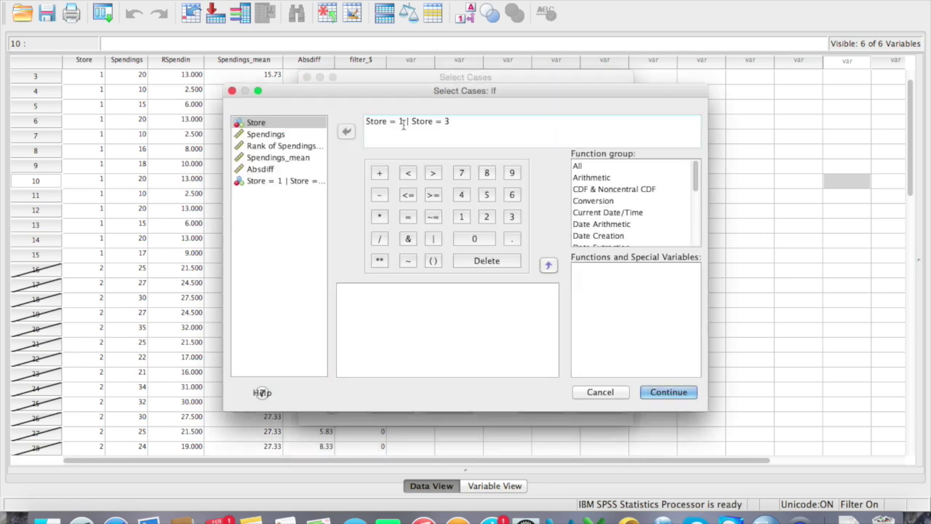
key("BackSpace")
type("2")
left_click(668, 393)
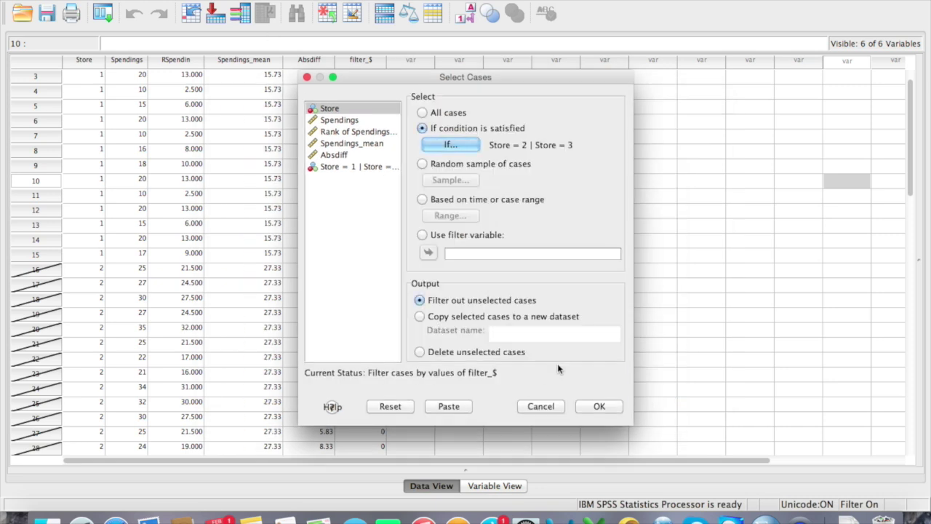
left_click(600, 405)
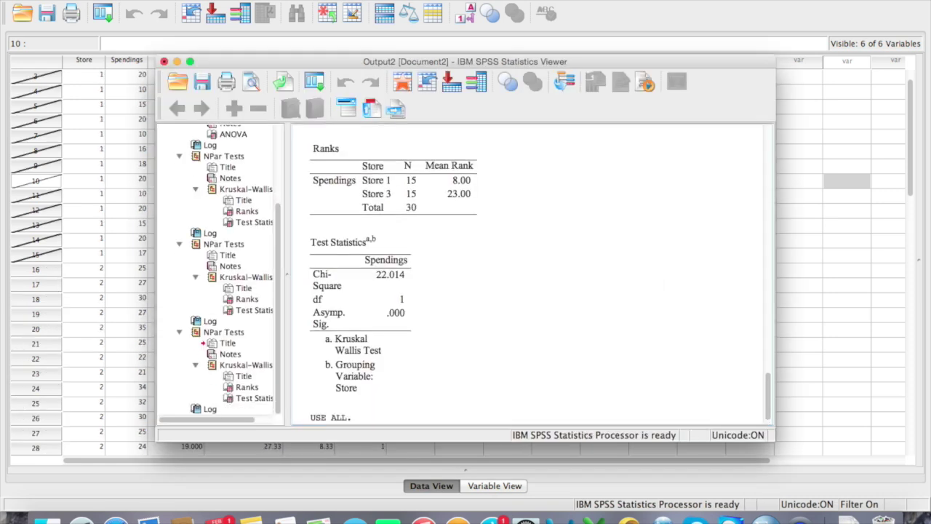
Set up the K Independent Samples Kruskal-Wallis test on Spendings with the minimum of the Store grouping range set to 2
left_click(386, 0)
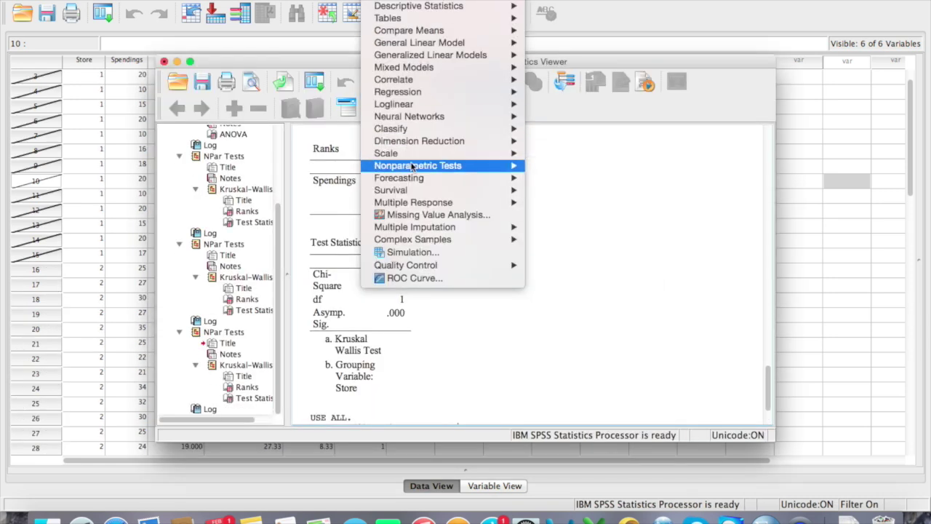
mouse_move(420, 165)
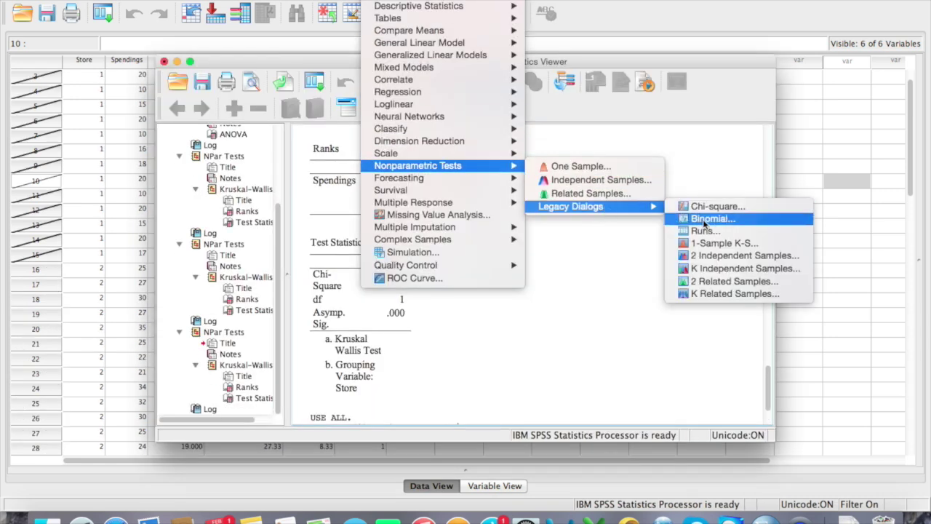
left_click(707, 269)
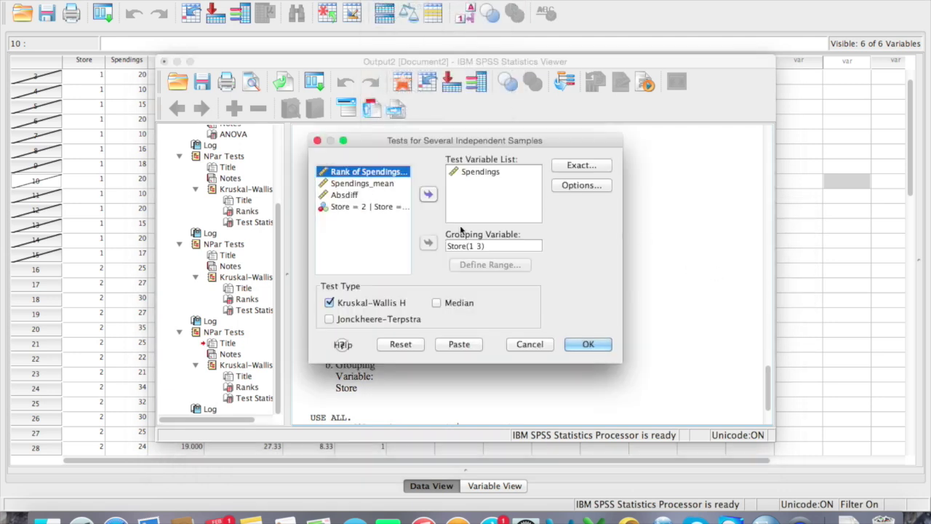
left_click(491, 246)
left_click(490, 264)
type("10")
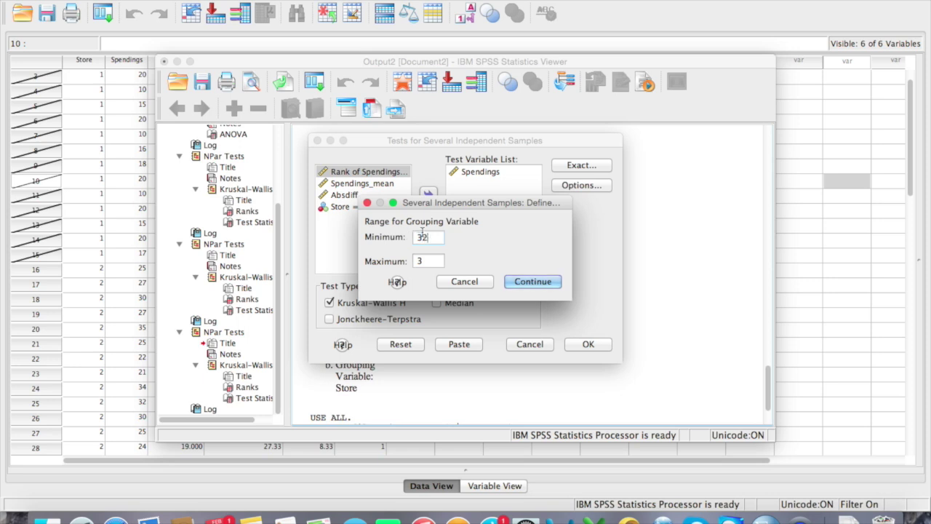
key("BackSpace")
key("BackSpace")
type("2")
left_click(522, 282)
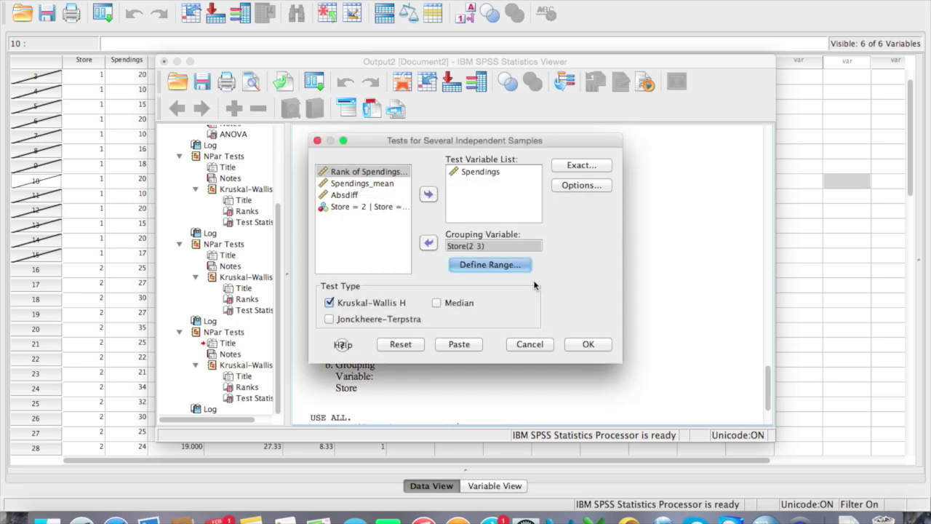
Run the Store 2 versus Store 3 test and examine the chi-square and significance in its Test Statistics table
left_click(581, 345)
left_click(409, 309)
left_click(418, 316)
left_click(350, 295)
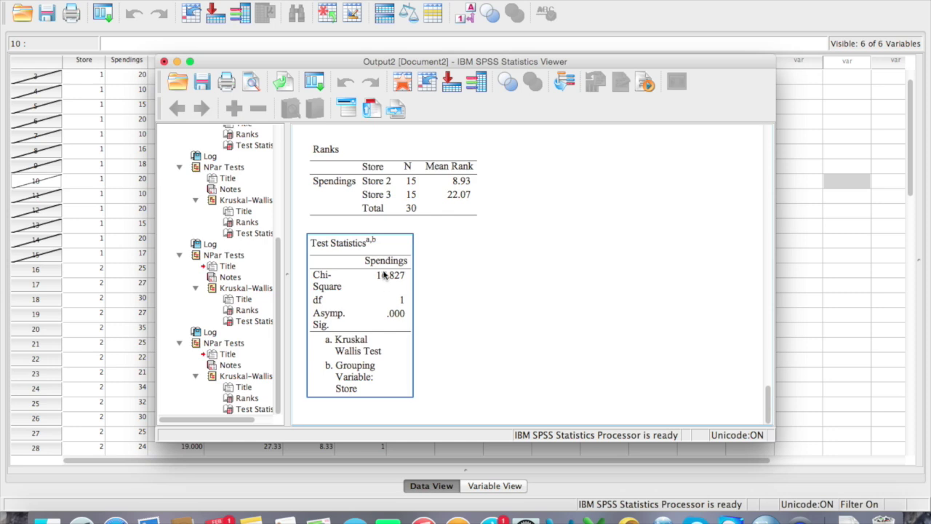
Go back through the output to the Store 1 versus Store 2 test and examine its Ranks and Test Statistics tables
scroll(397, 272, "up", 5)
scroll(397, 272, "up", 7)
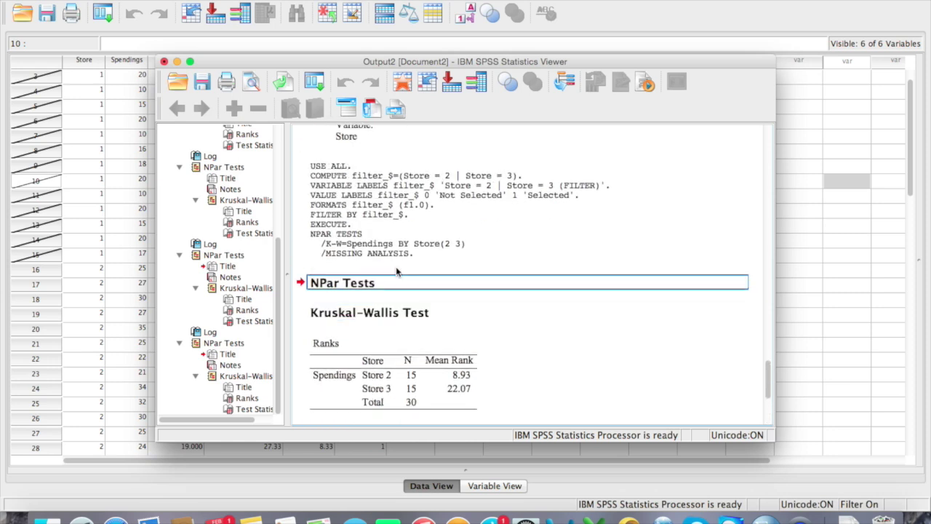
scroll(398, 270, "up", 2)
left_click(397, 230)
left_click(394, 285)
left_click(451, 353)
scroll(453, 376, "down", 2)
left_click(453, 376)
scroll(453, 378, "up", 1)
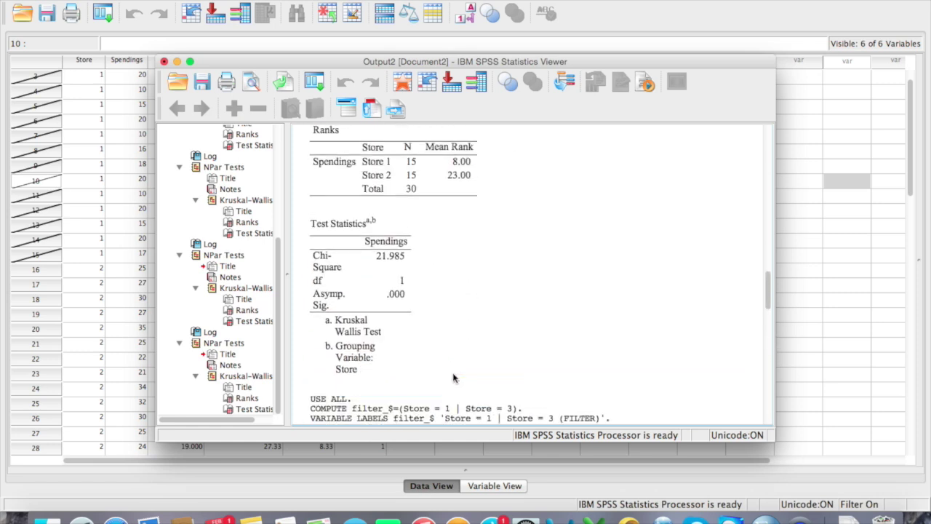
Compare the chi-square and significance values in the Test Statistics tables of the successive pairwise store tests
left_click(385, 266)
scroll(384, 266, "down", 7)
scroll(385, 271, "down", 4)
left_click(385, 272)
left_click(385, 272)
scroll(385, 271, "down", 5)
scroll(386, 272, "down", 5)
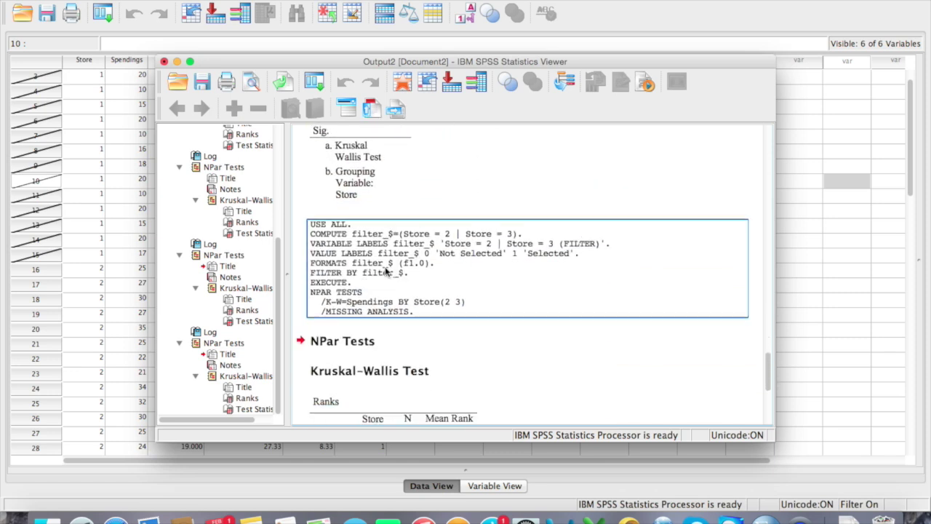
scroll(385, 271, "up", 8)
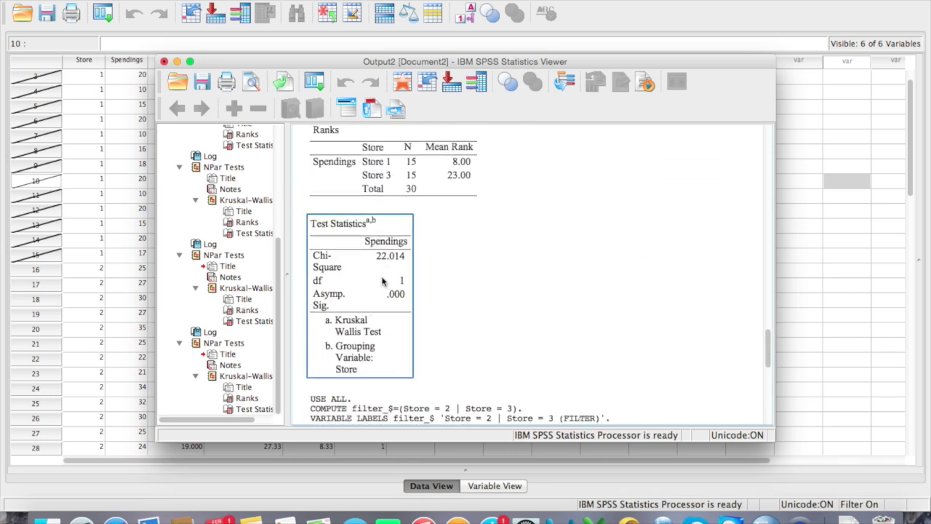
Compare the mean ranks in the Ranks tables for Store 1 versus Store 3 and Store 2 versus Store 3
left_click(397, 140)
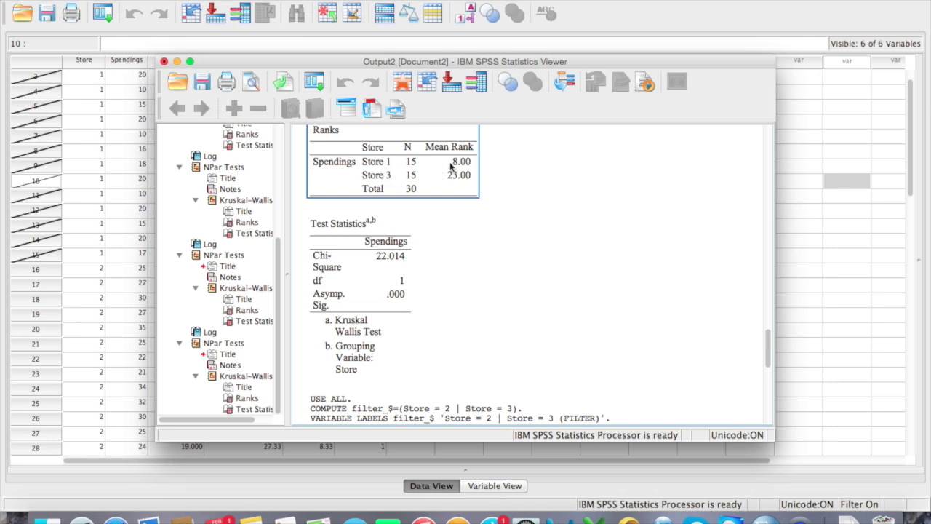
left_click(450, 213)
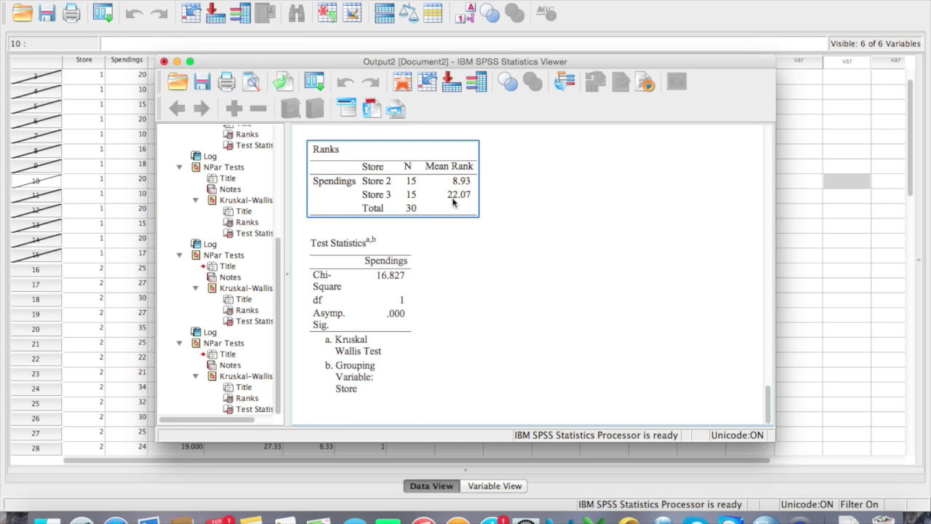
scroll(464, 200, "up", 3)
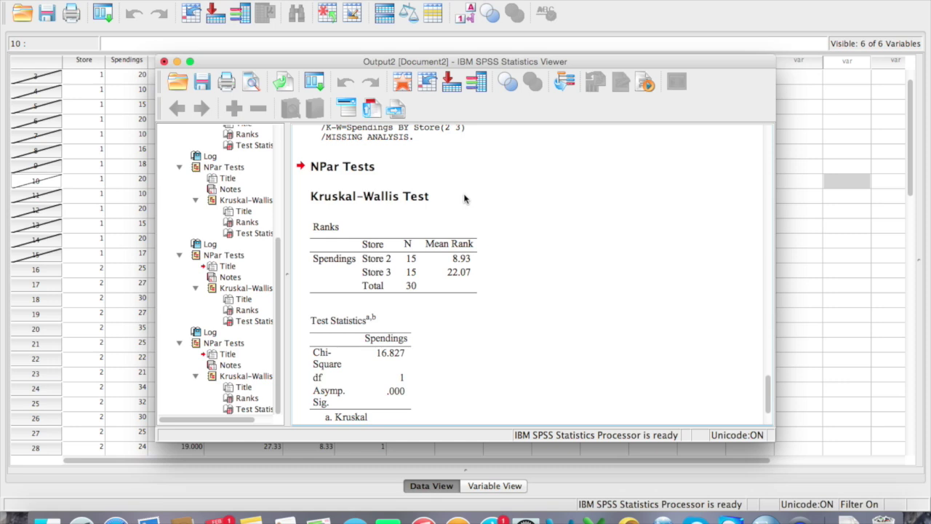
left_click(465, 223)
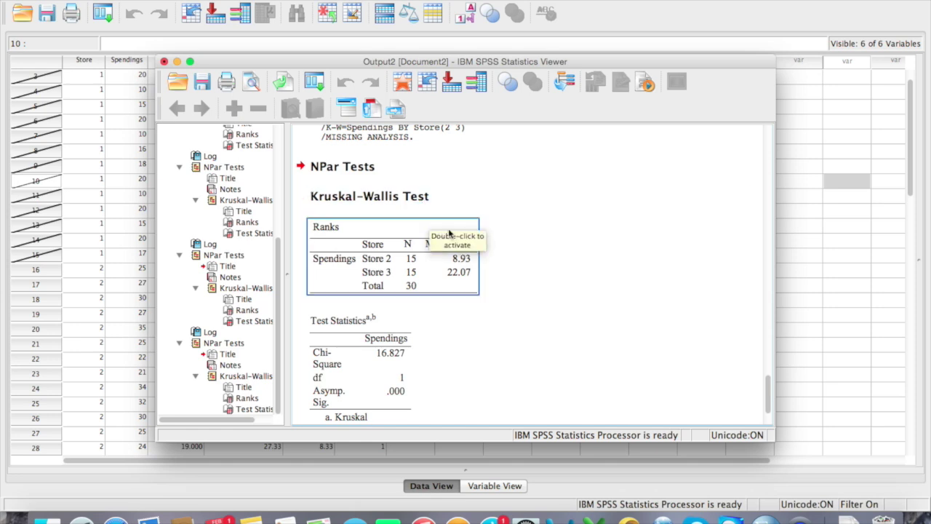
Return to the data and look over the Spendings values and filter status of the cases in each store
left_click(125, 119)
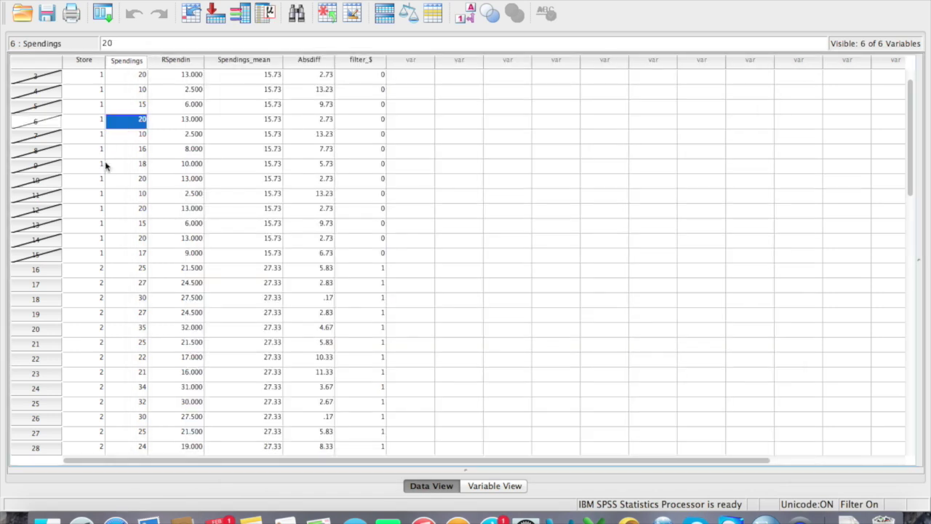
scroll(84, 174, "down", 2)
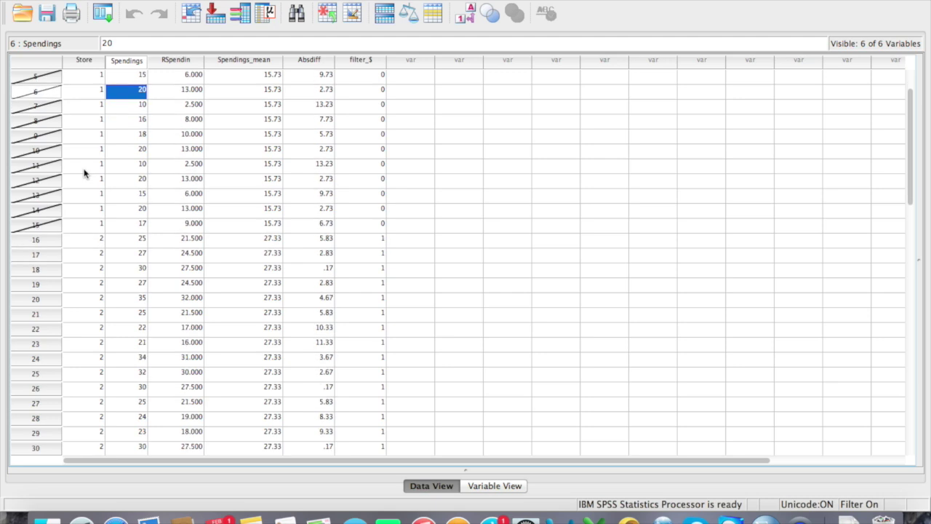
scroll(84, 173, "down", 4)
scroll(83, 173, "down", 14)
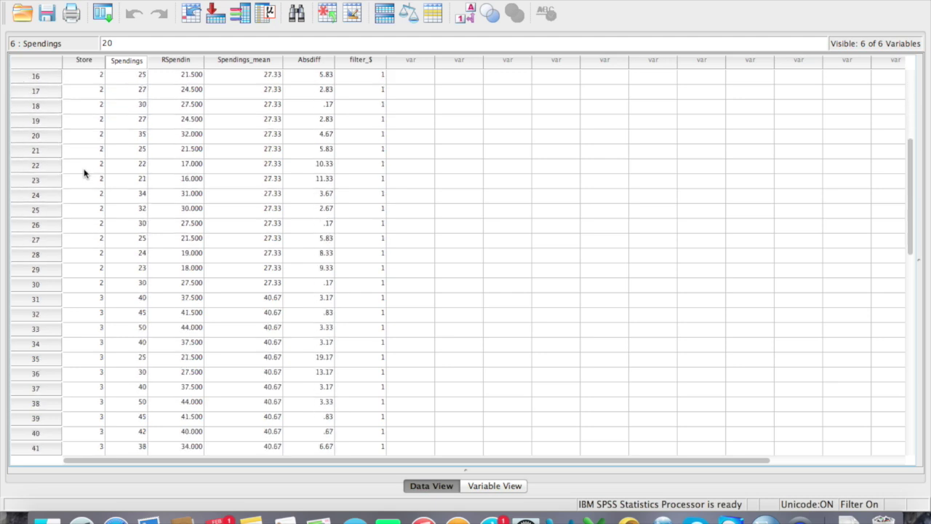
scroll(83, 173, "up", 20)
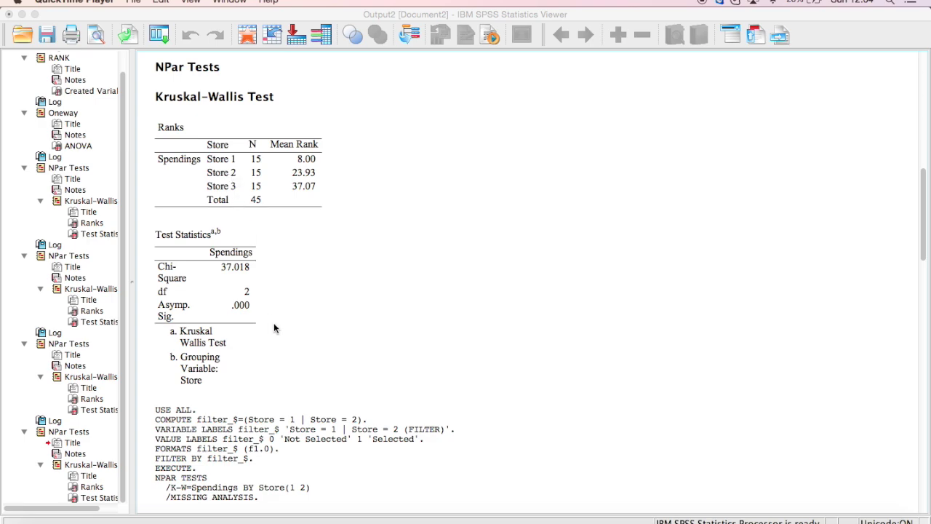
Review the Ranks and Test Statistics tables of the three pairwise tests in order, from Store 1 versus Store 2 to Store 2 versus Store 3
scroll(270, 323, "down", 5)
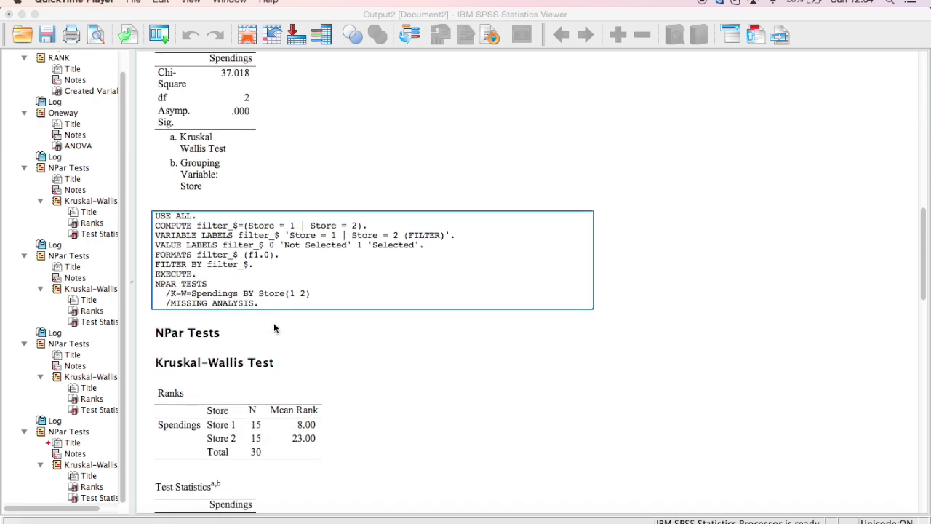
scroll(274, 328, "down", 4)
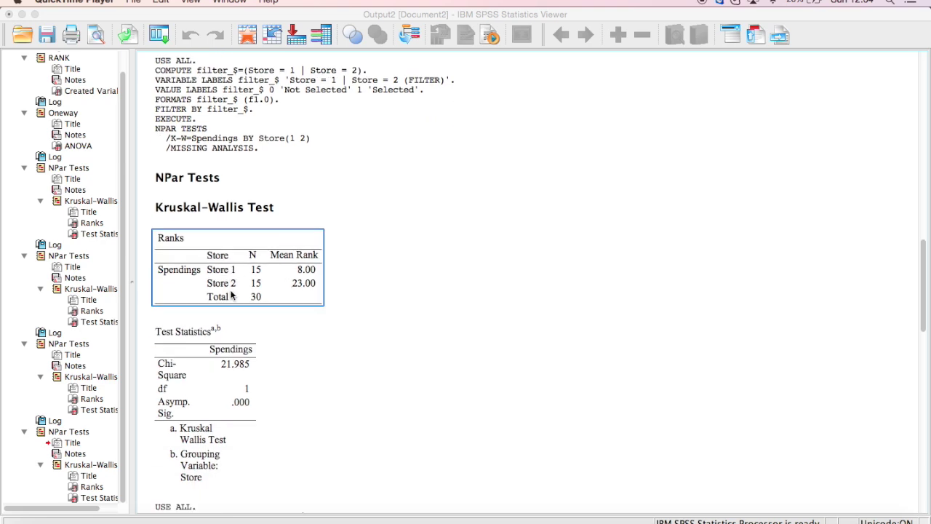
scroll(237, 299, "down", 4)
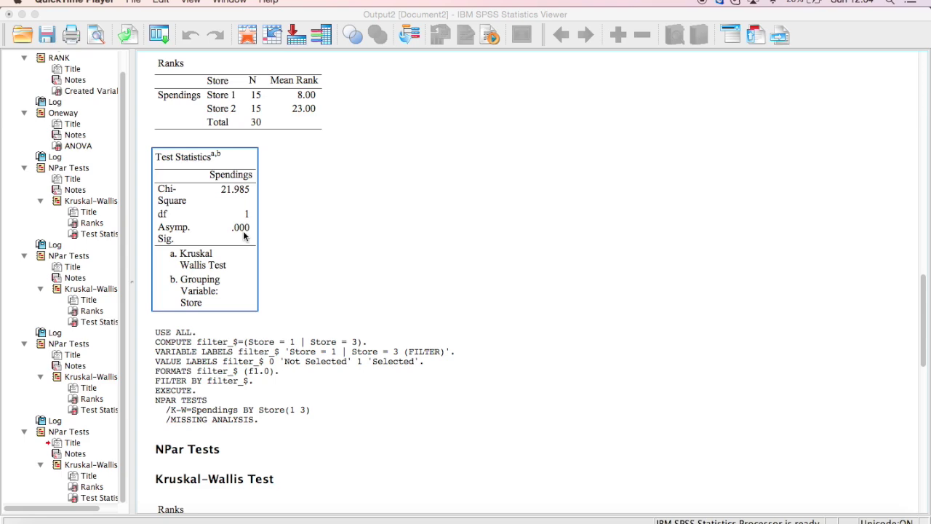
scroll(249, 260, "down", 5)
left_click(250, 260)
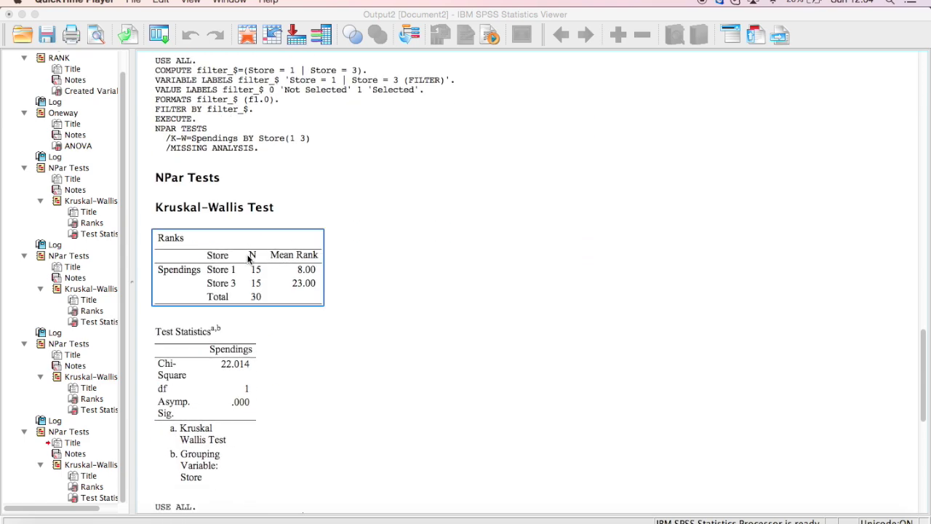
scroll(231, 298, "down", 6)
left_click(231, 297)
scroll(232, 298, "down", 2)
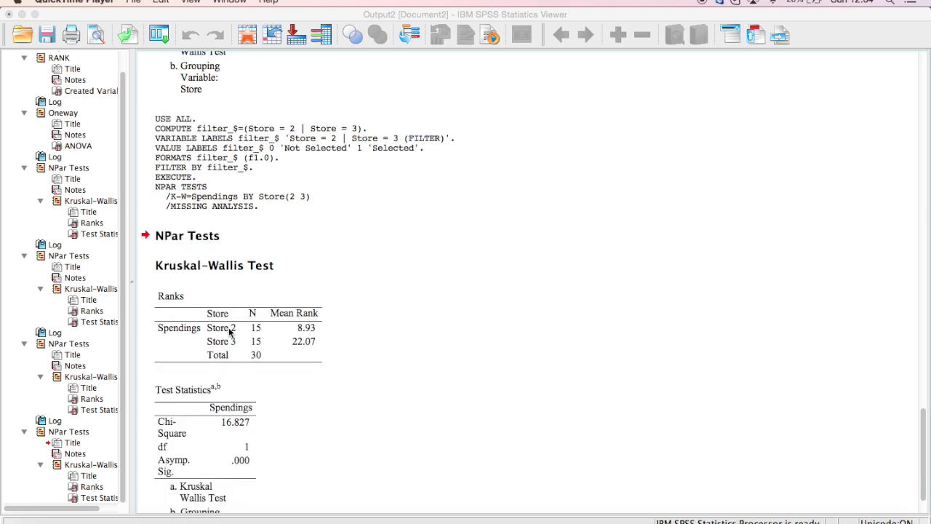